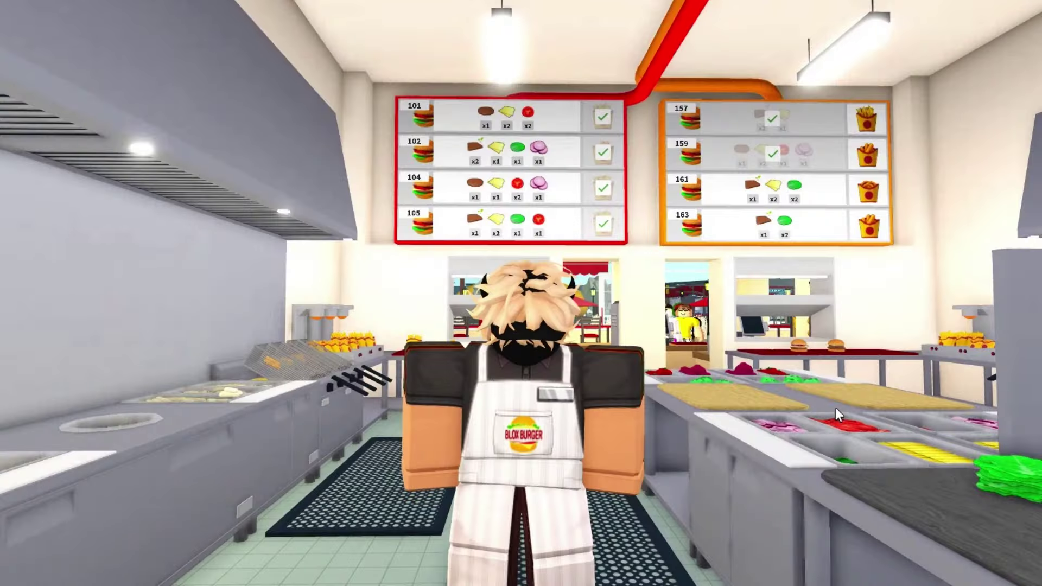
pyautogui.press('s')
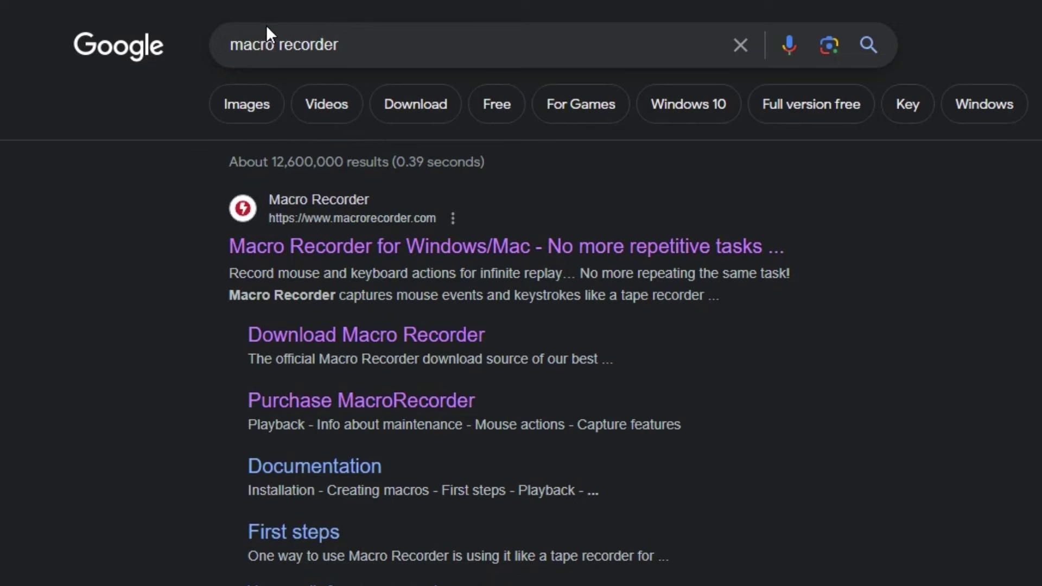
# Open the Macro Recorder website from the search results, go to its download page and accept the license terms.
pyautogui.click(296, 251)
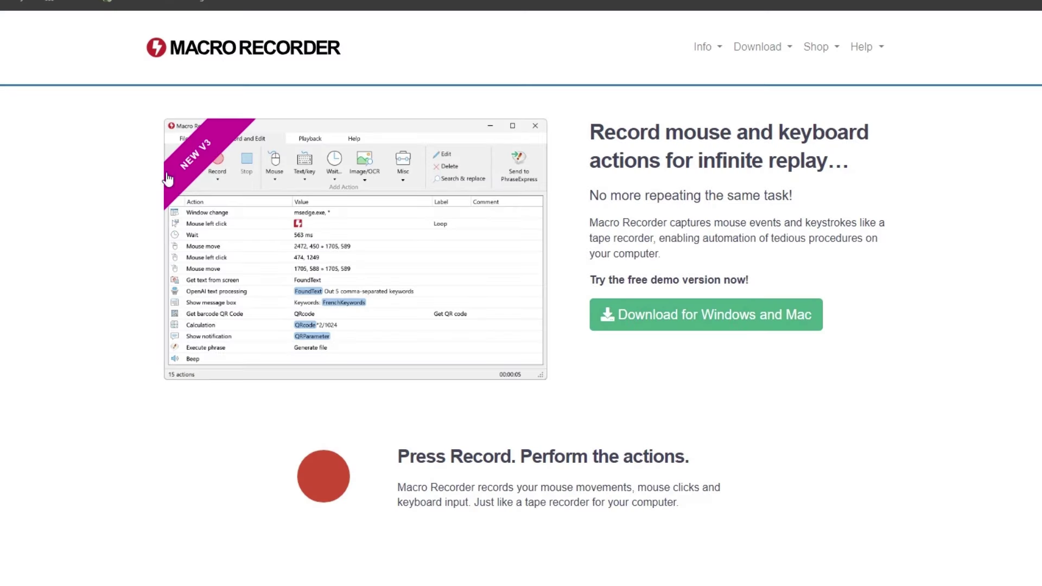
pyautogui.click(721, 323)
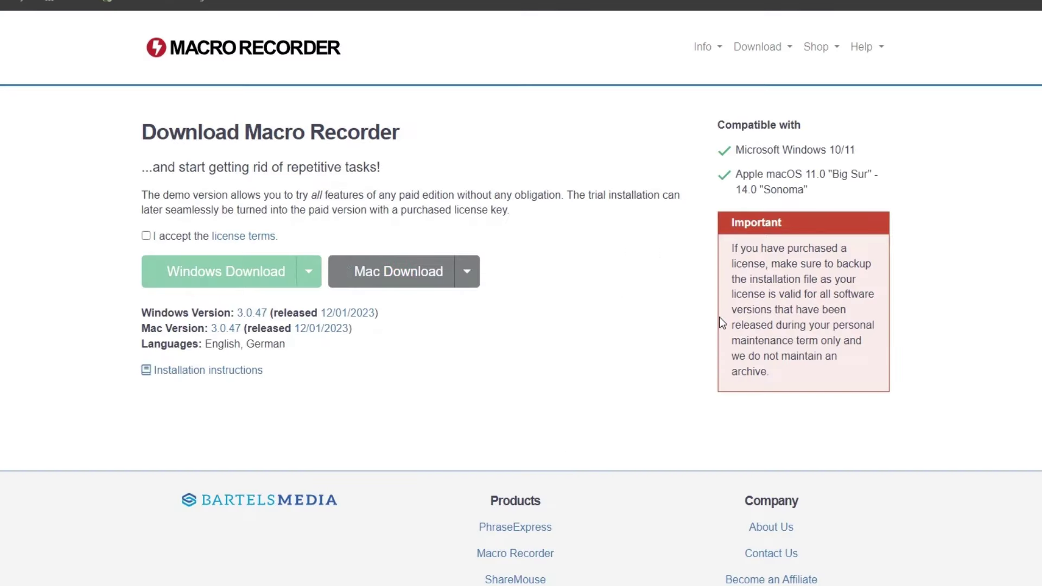
pyautogui.click(144, 234)
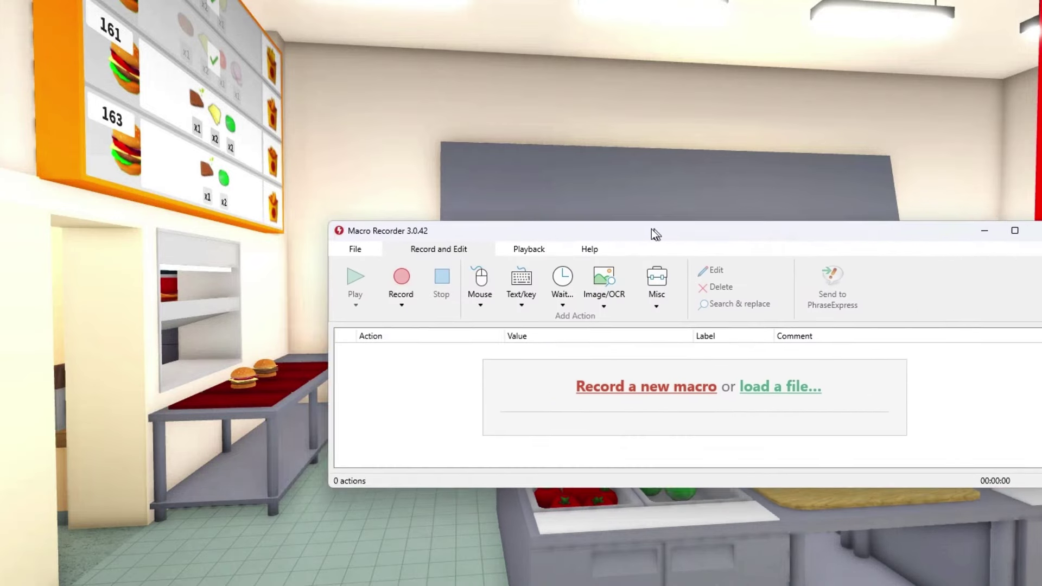
# Switch to the Roblox game, move the character to the vegetable prep counter and enter the cutting board station.
pyautogui.moveTo(651, 229); pyautogui.dragTo(573, 223)
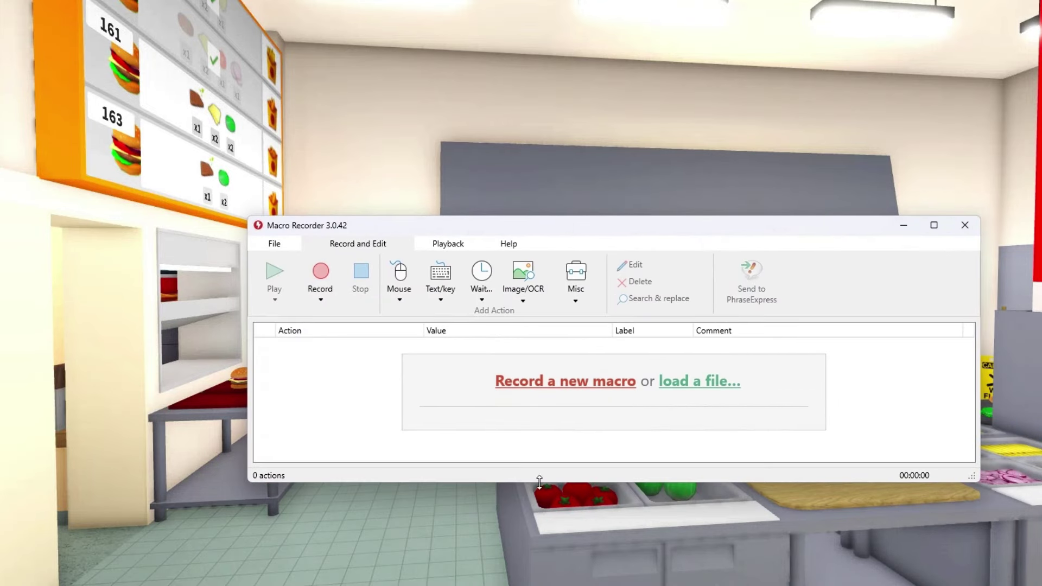
pyautogui.click(475, 528)
pyautogui.press('s')
pyautogui.press('d')
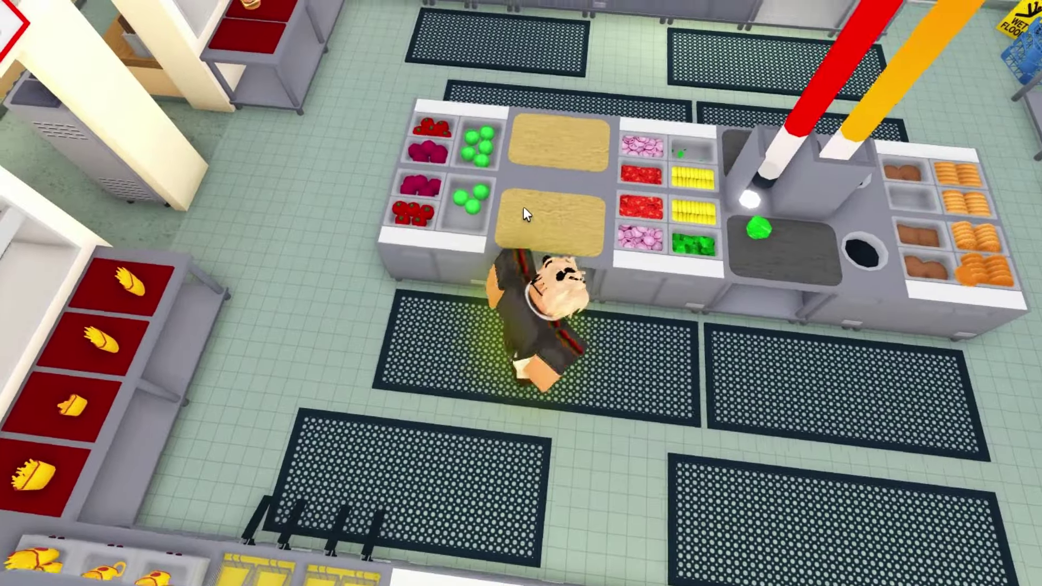
pyautogui.press('space')
pyautogui.press('d')
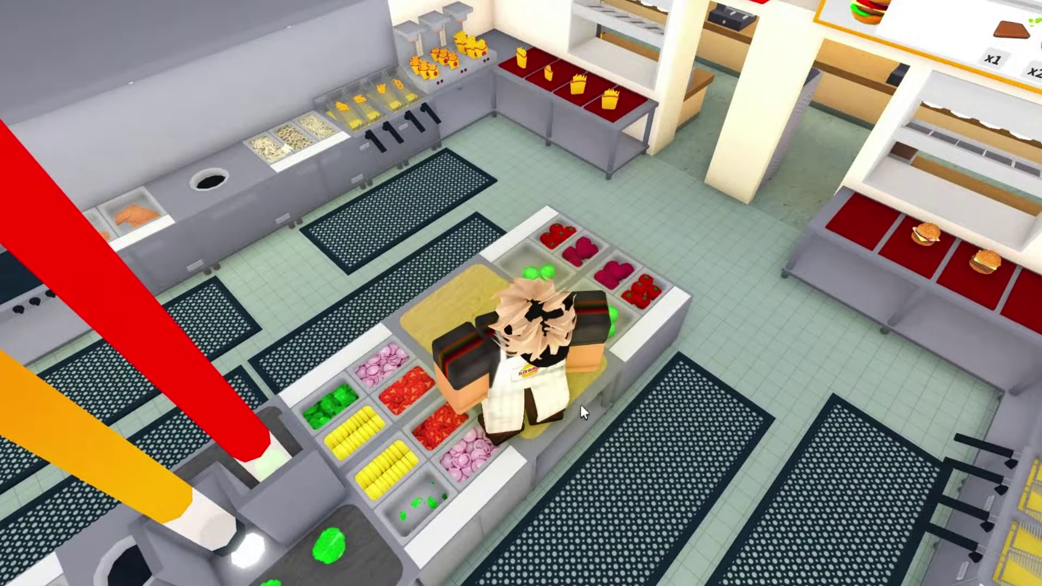
pyautogui.press('s')
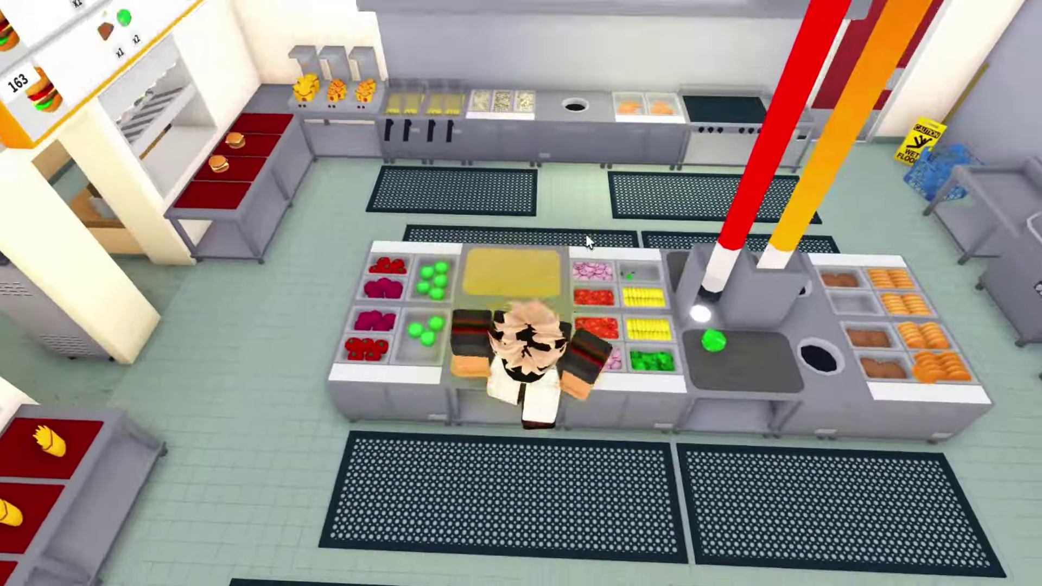
pyautogui.click(515, 293)
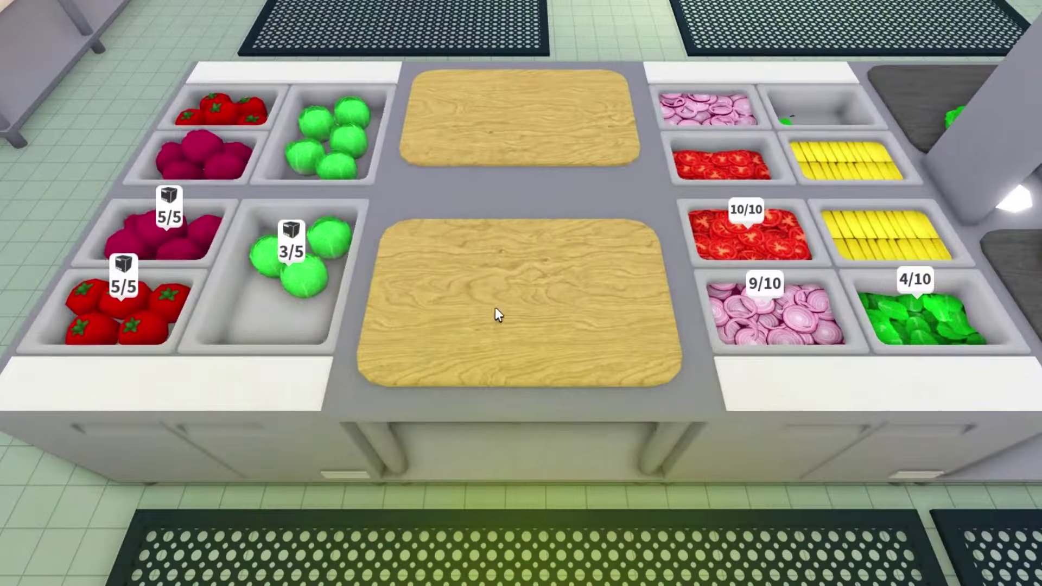
# Switch to Macro Recorder and add a left click action at 650, 460, followed by a 200 ms wait.
pyautogui.moveTo(839, 436); pyautogui.dragTo(496, 237)
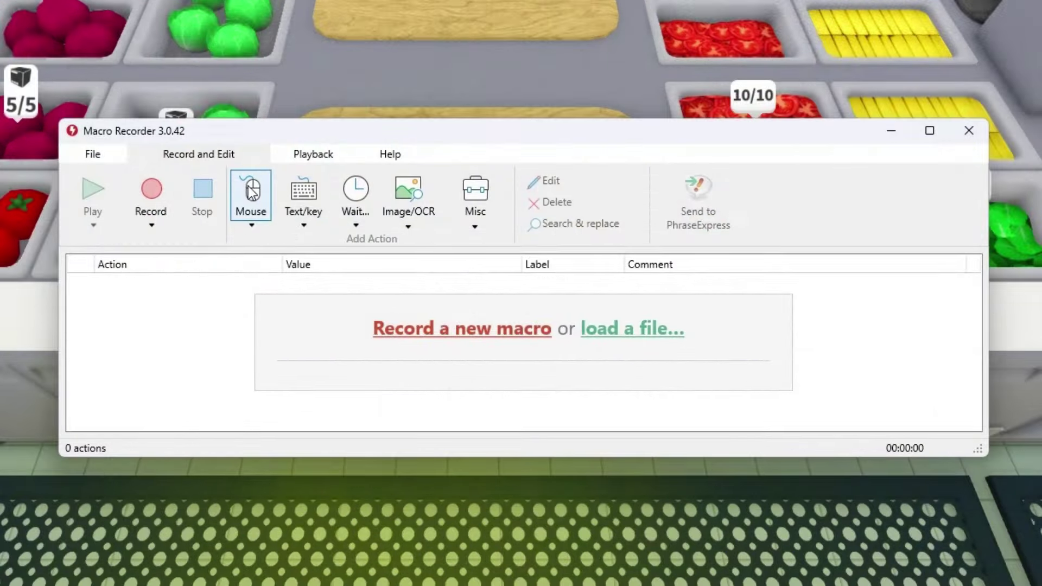
pyautogui.click(251, 194)
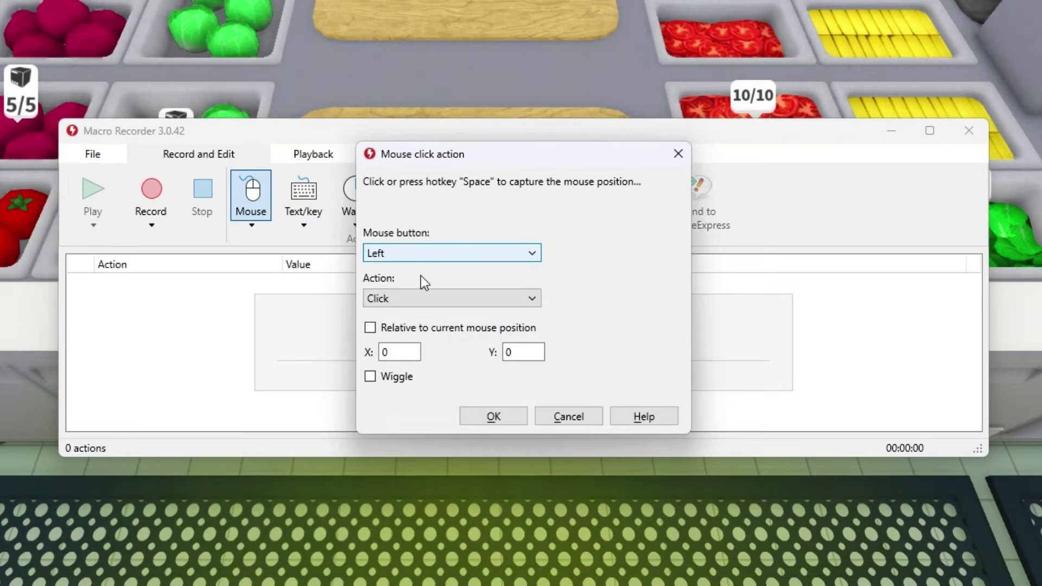
pyautogui.click(494, 415)
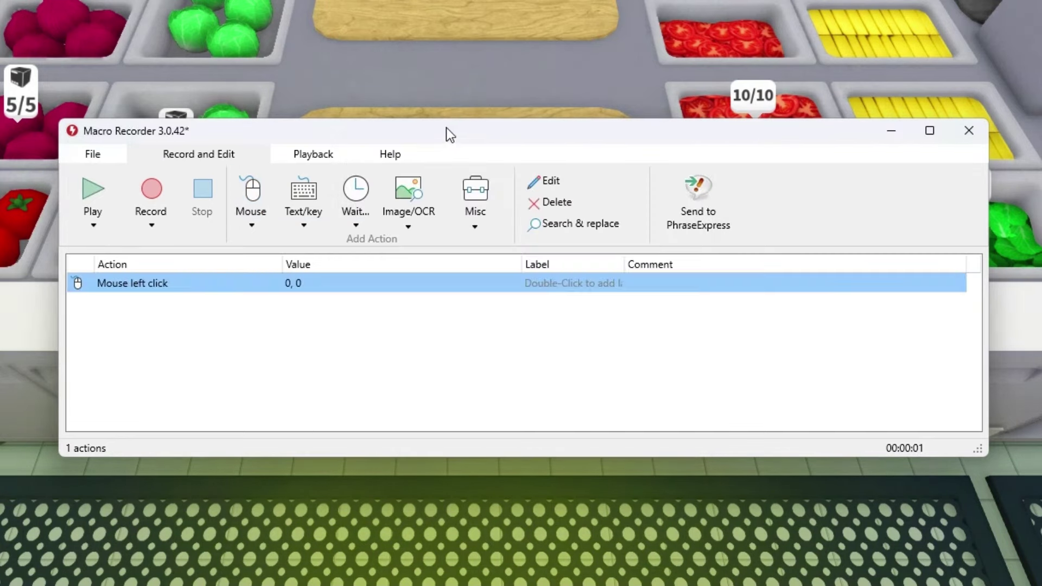
pyautogui.moveTo(446, 128); pyautogui.dragTo(822, 140)
pyautogui.doubleClick(595, 282)
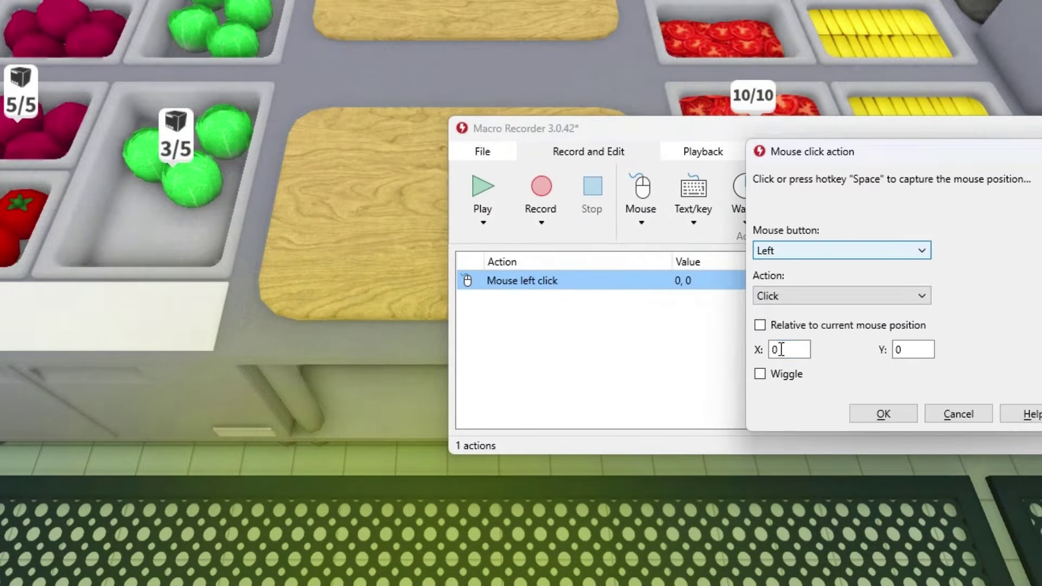
pyautogui.click(782, 349)
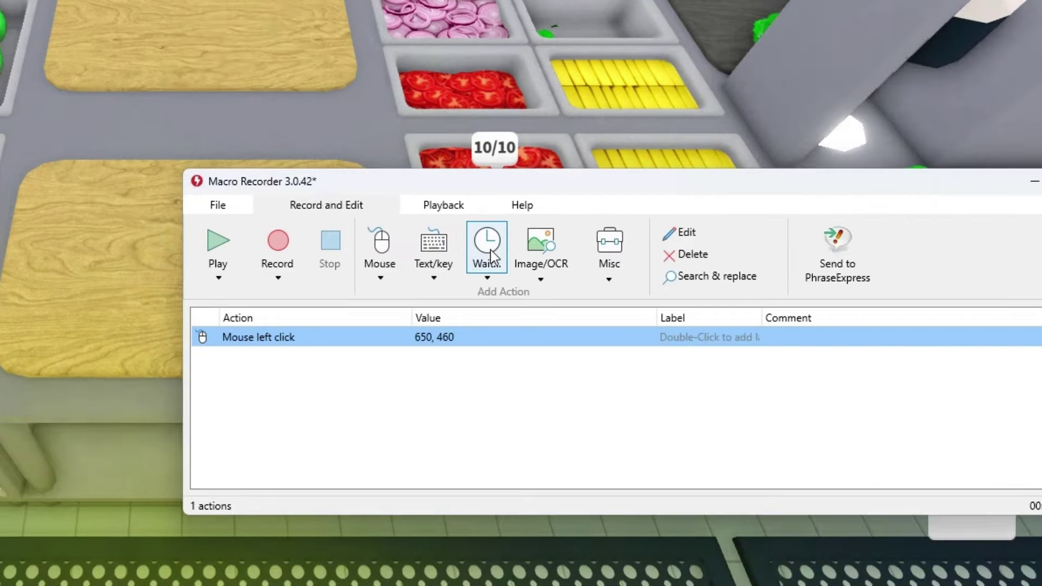
pyautogui.click(489, 245)
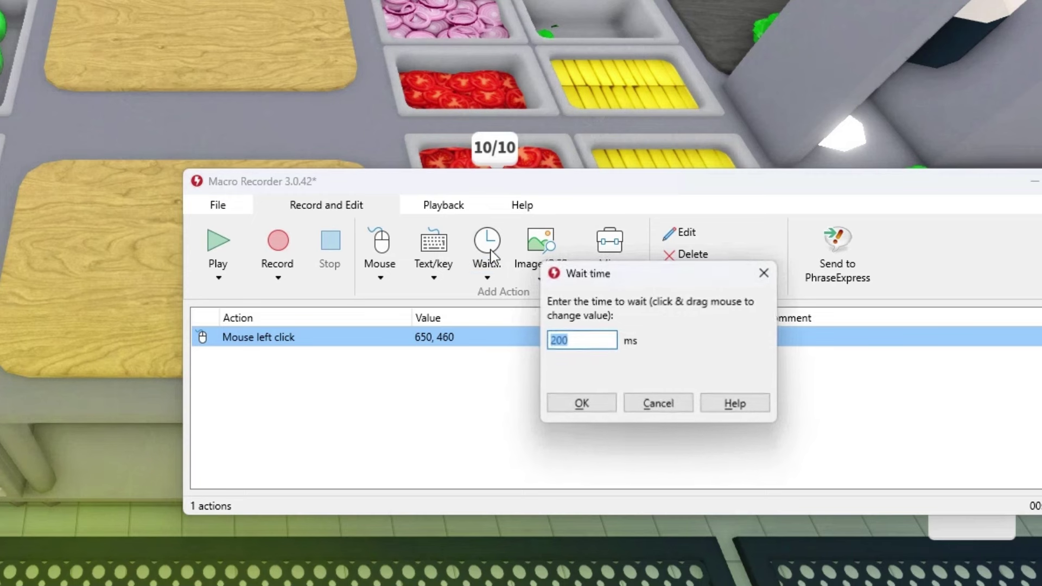
pyautogui.click(579, 405)
# Duplicate the left click action after the wait and add a second 200 ms wait below it.
pyautogui.click(353, 333)
pyautogui.rightClick(353, 334)
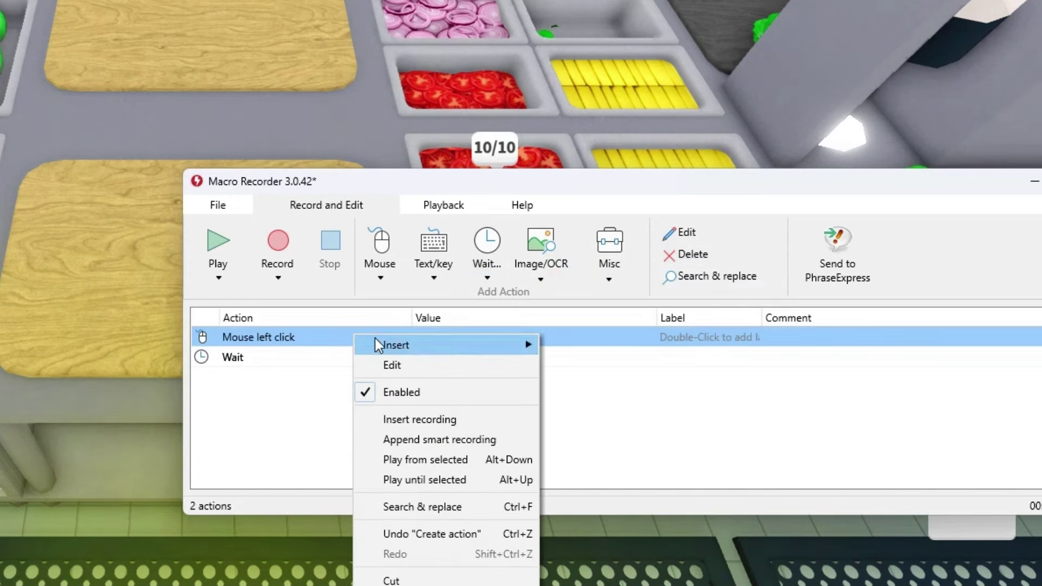
pyautogui.press('Escape')
pyautogui.click(296, 358)
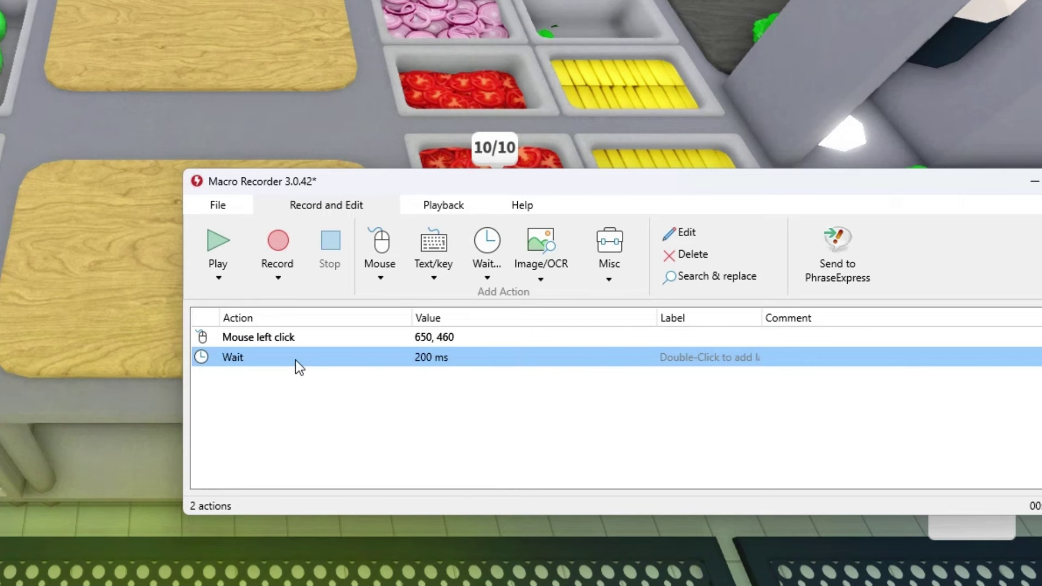
pyautogui.hotkey('ctrl', 'v')
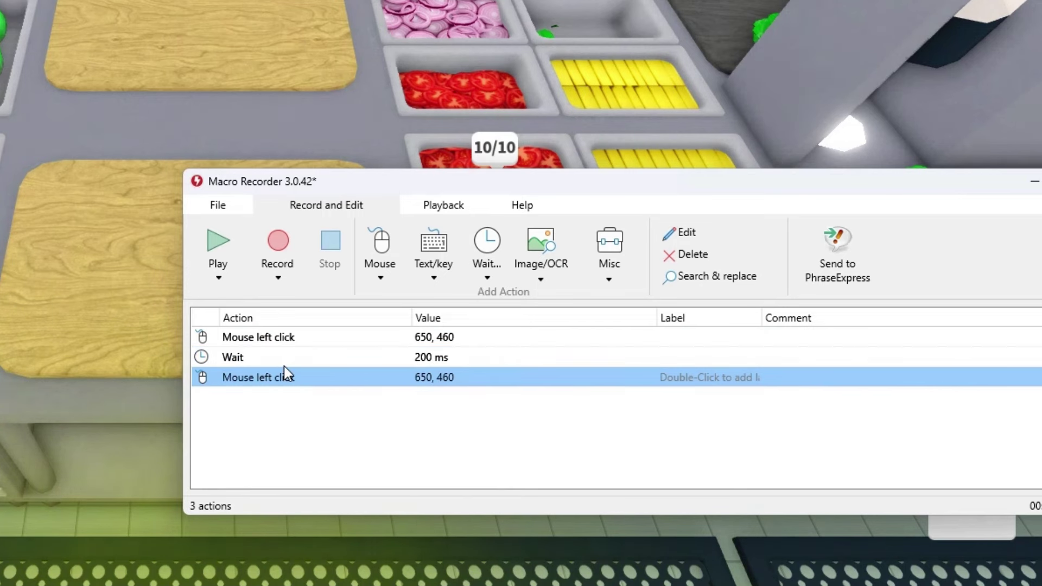
pyautogui.click(486, 242)
pyautogui.click(581, 412)
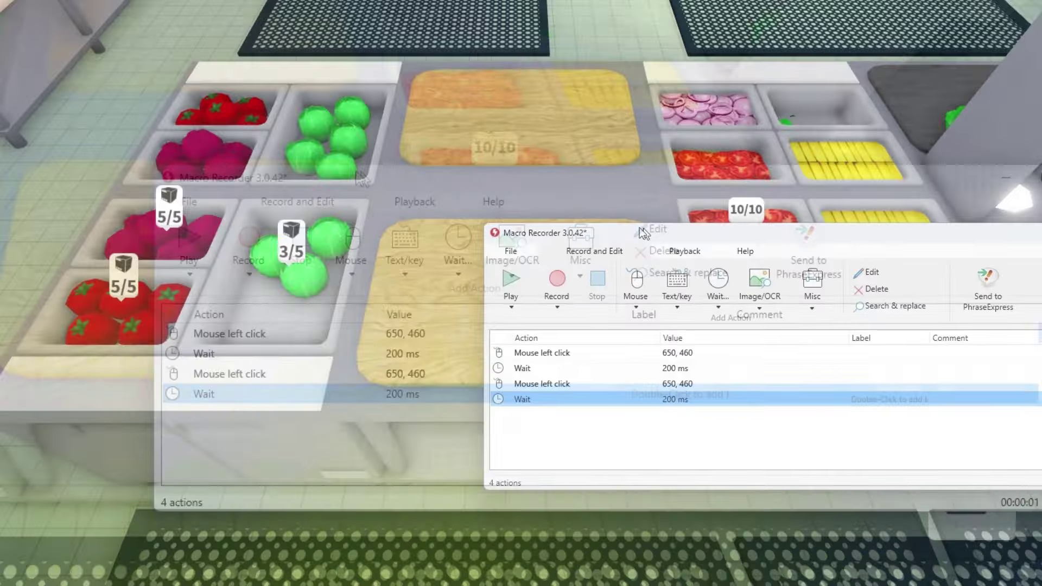
# Add a left button Down action relative to the current mouse position with Wiggle enabled, followed by a 200 ms wait.
pyautogui.moveTo(359, 174); pyautogui.dragTo(359, 233)
pyautogui.moveTo(639, 274); pyautogui.dragTo(699, 333)
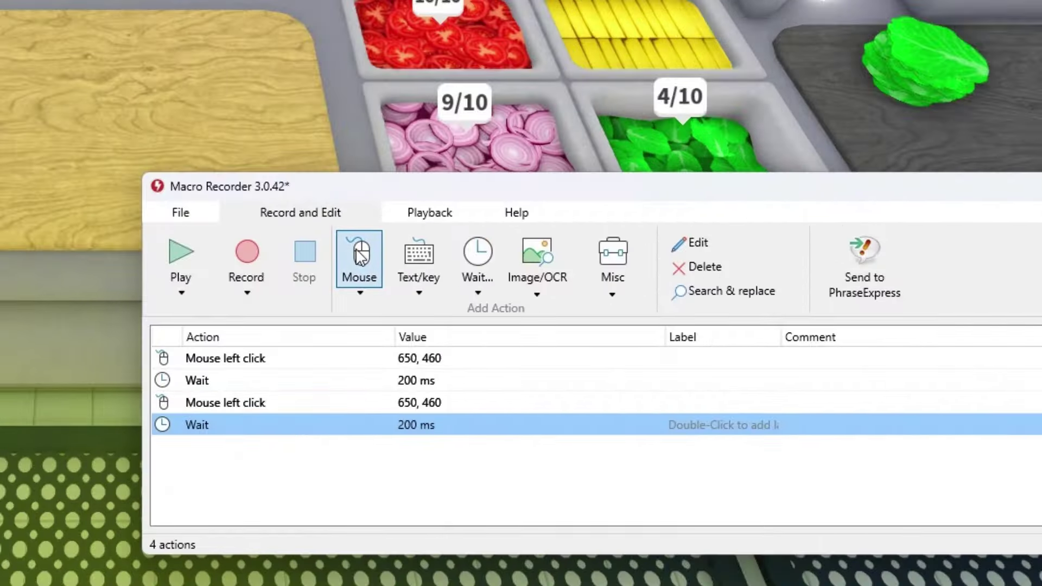
pyautogui.click(361, 255)
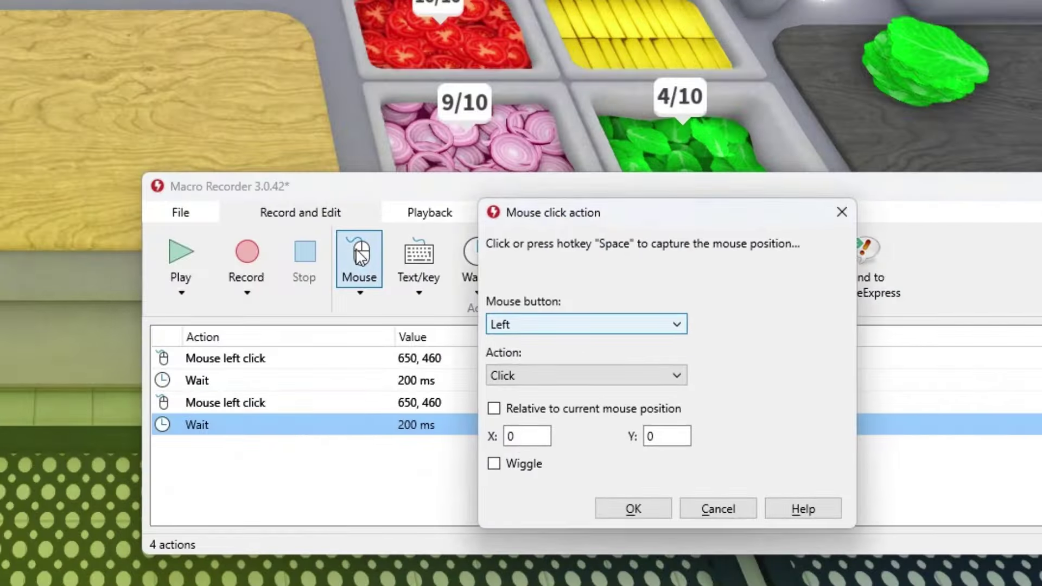
pyautogui.click(503, 376)
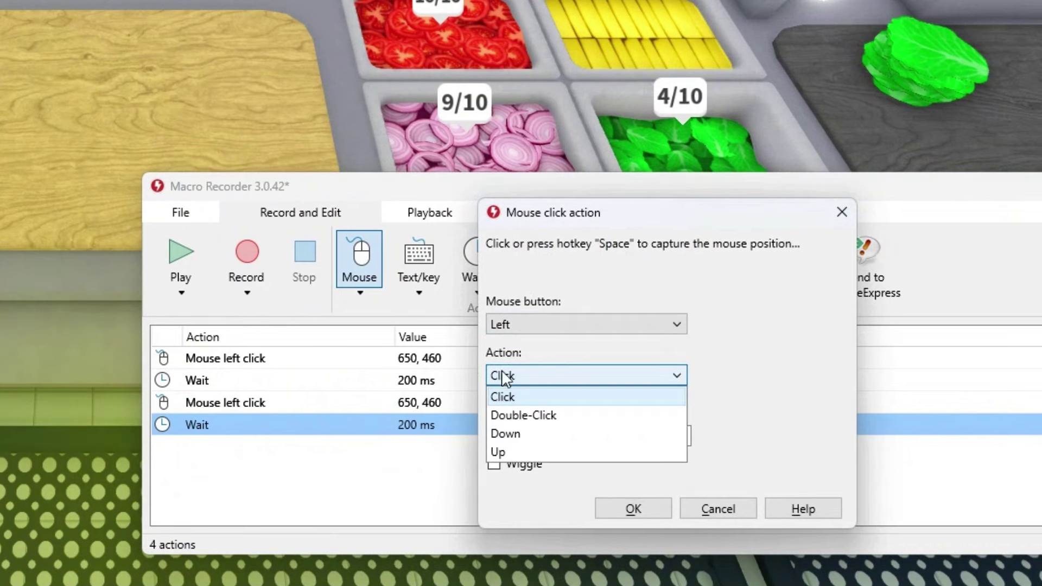
pyautogui.click(505, 434)
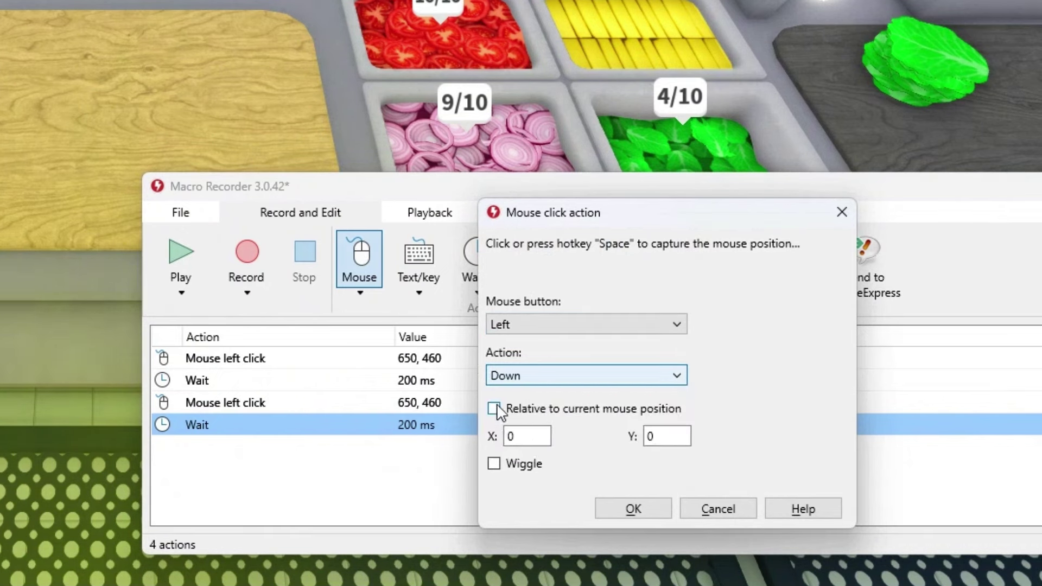
pyautogui.click(494, 410)
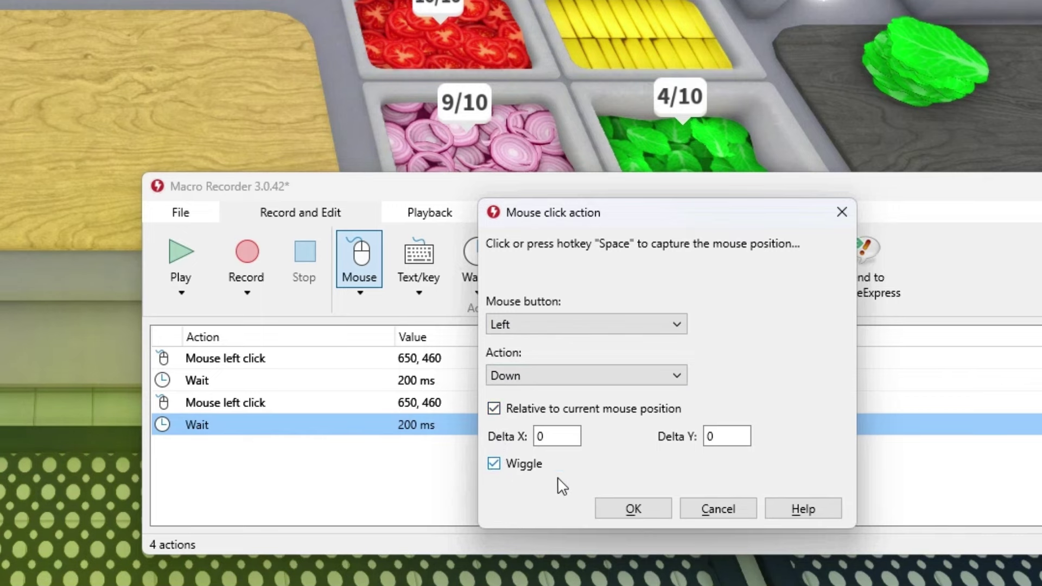
pyautogui.click(629, 509)
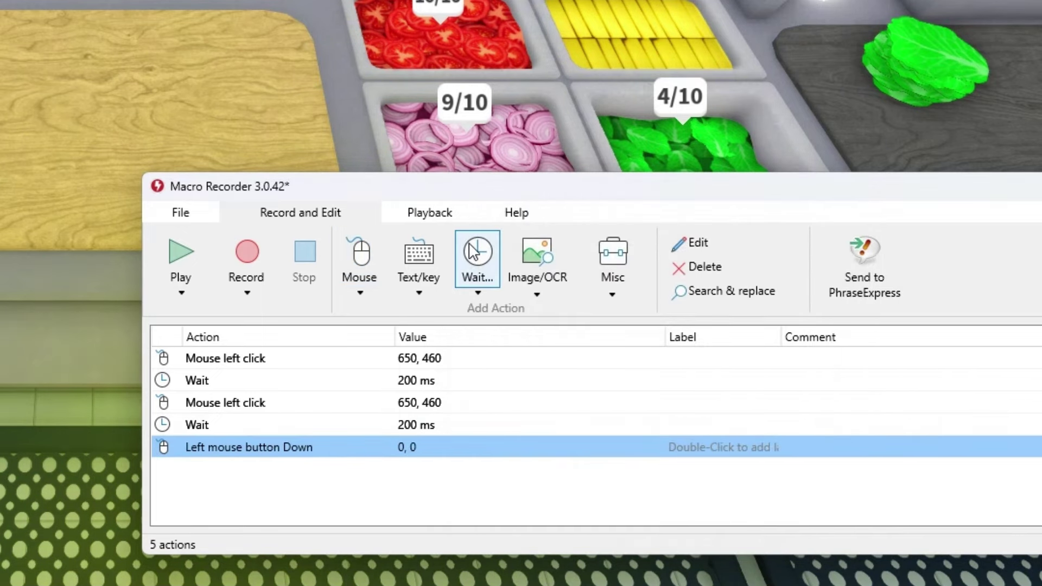
pyautogui.click(491, 271)
pyautogui.click(578, 430)
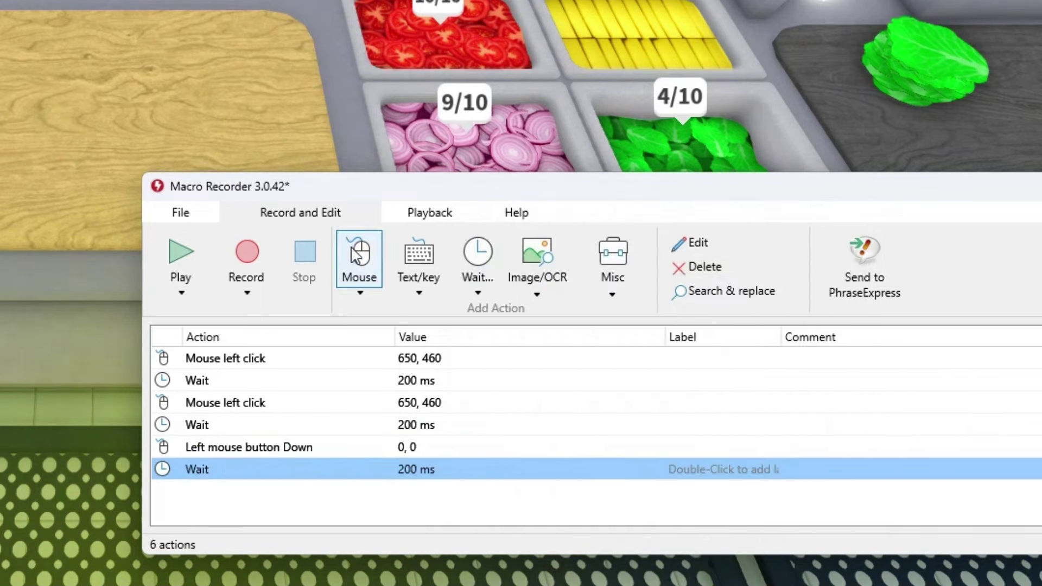
# Add a left click action on the cutting board at 960, 530 with Wiggle enabled, followed by a 200 ms wait.
pyautogui.click(362, 254)
pyautogui.click(537, 375)
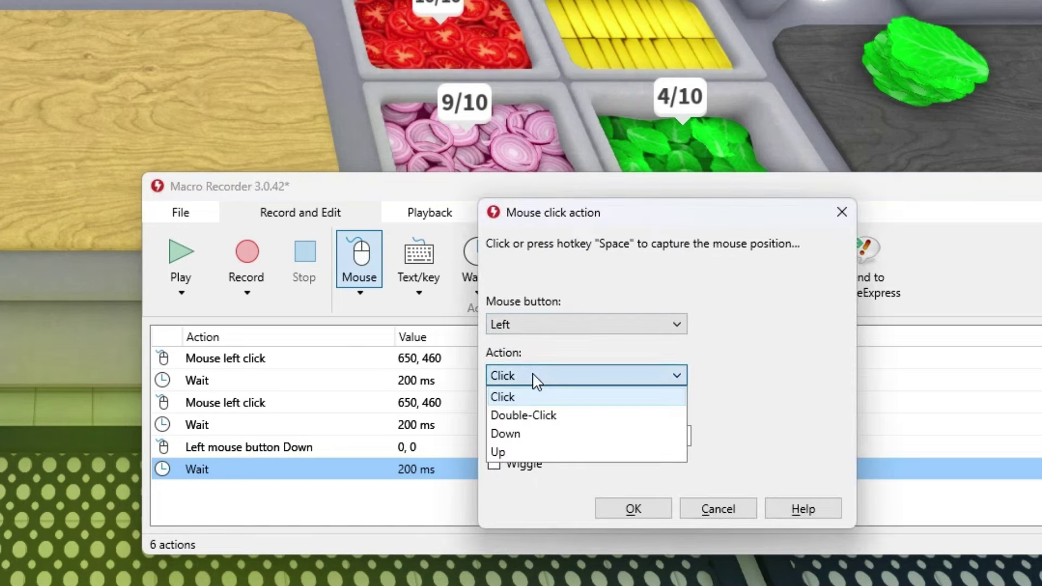
pyautogui.click(523, 432)
pyautogui.click(535, 434)
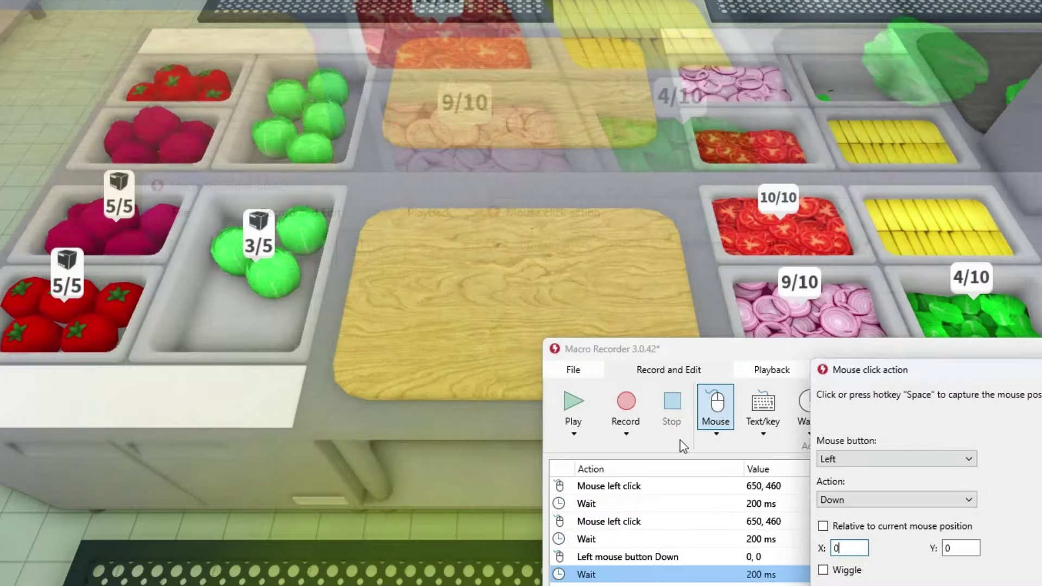
pyautogui.press('space')
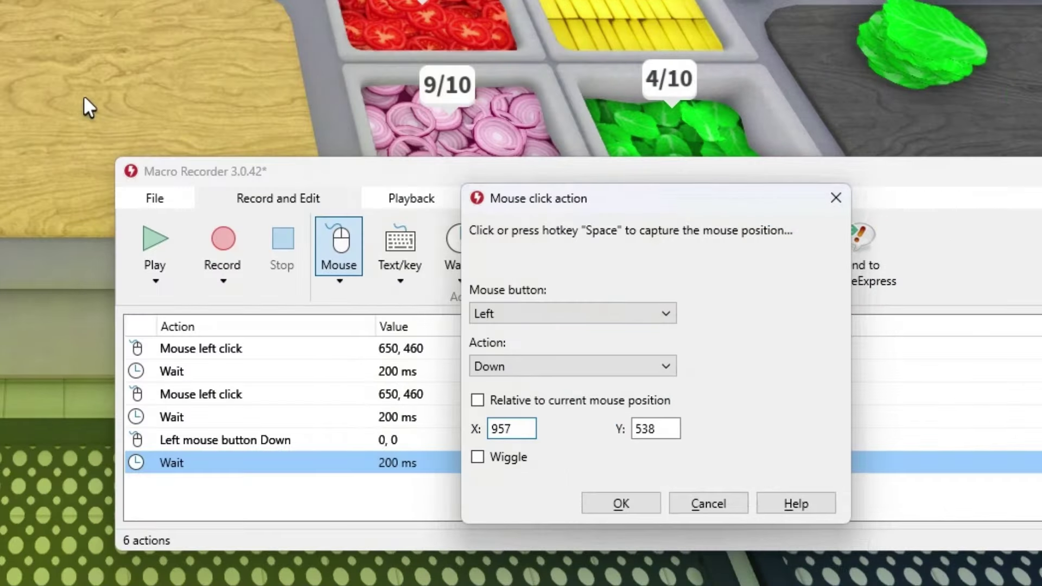
pyautogui.click(89, 112)
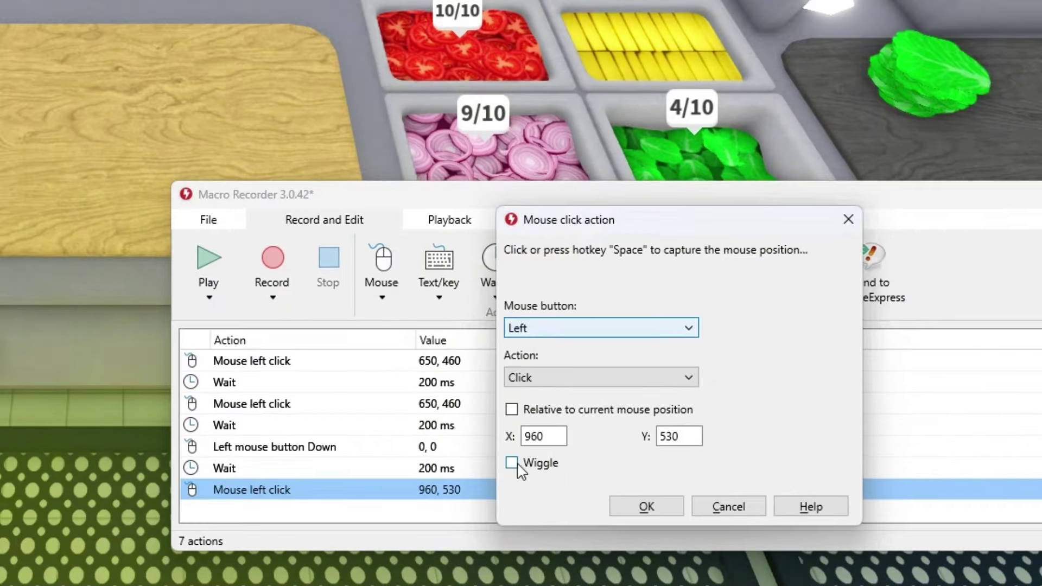
pyautogui.click(513, 463)
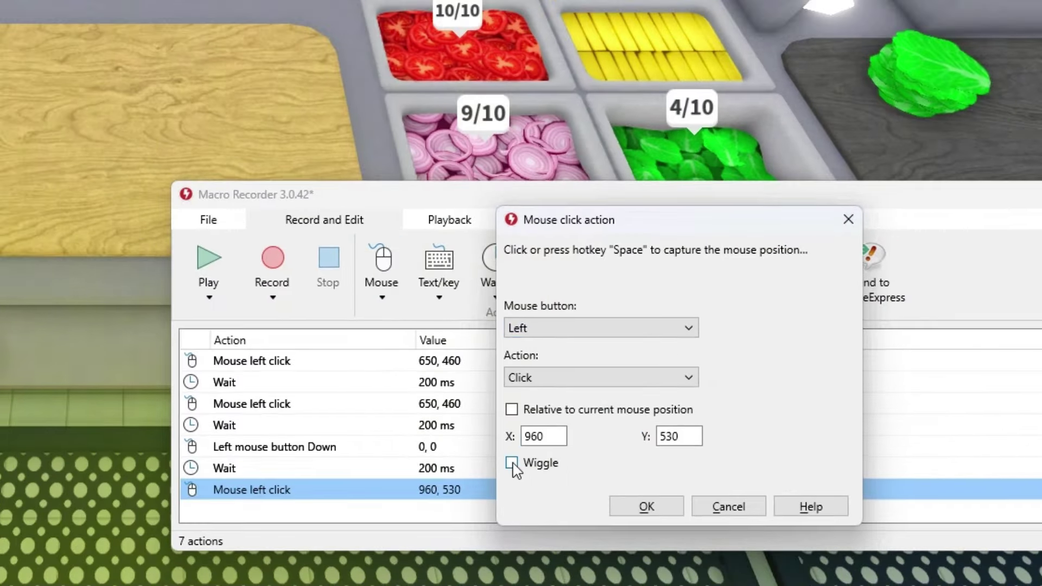
pyautogui.click(651, 506)
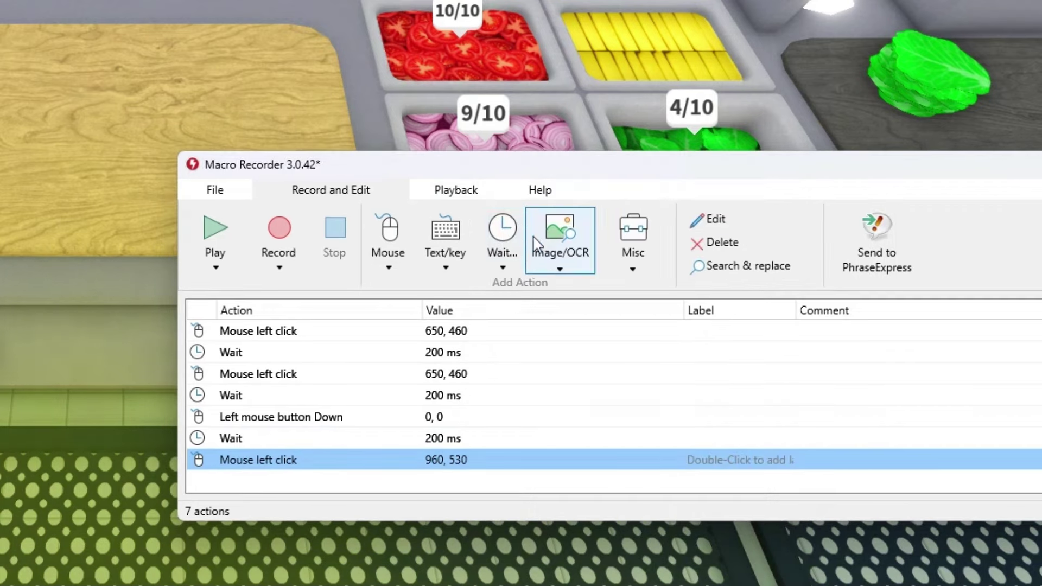
pyautogui.click(517, 238)
pyautogui.click(603, 400)
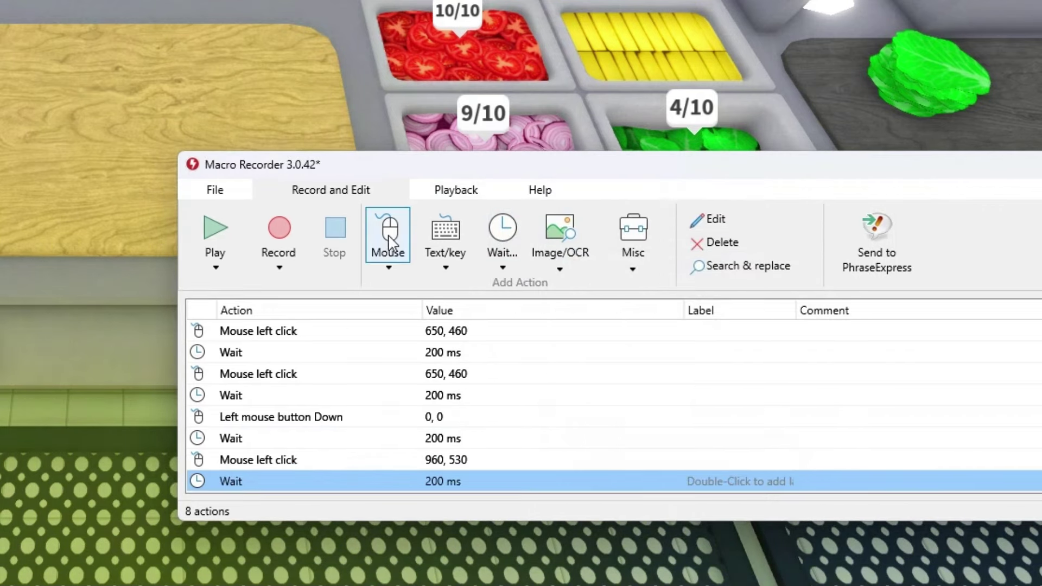
# Add a left button Up action relative to the current mouse position at the end of the macro.
pyautogui.click(389, 238)
pyautogui.click(536, 348)
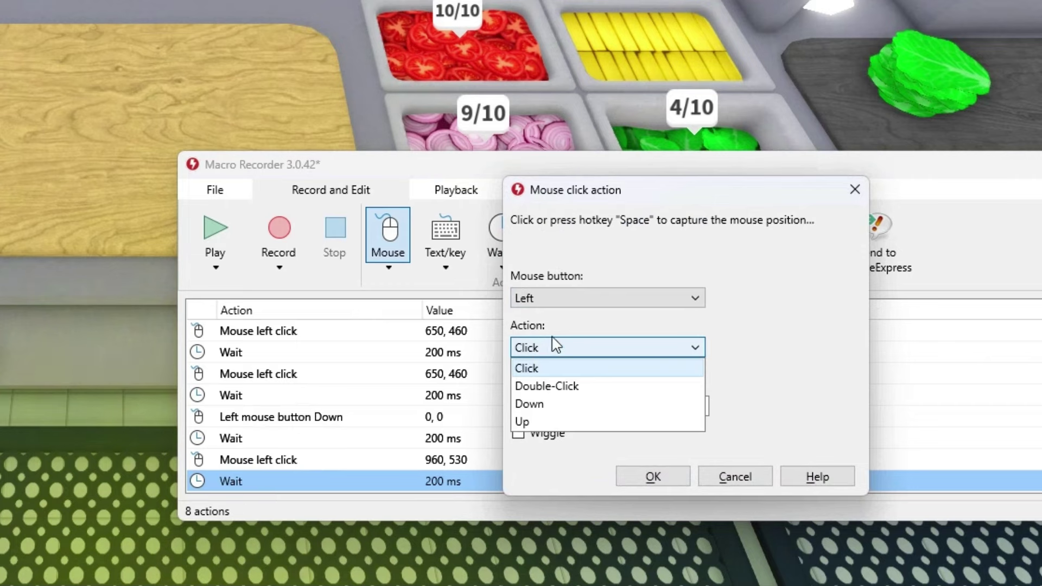
pyautogui.click(522, 421)
pyautogui.click(518, 379)
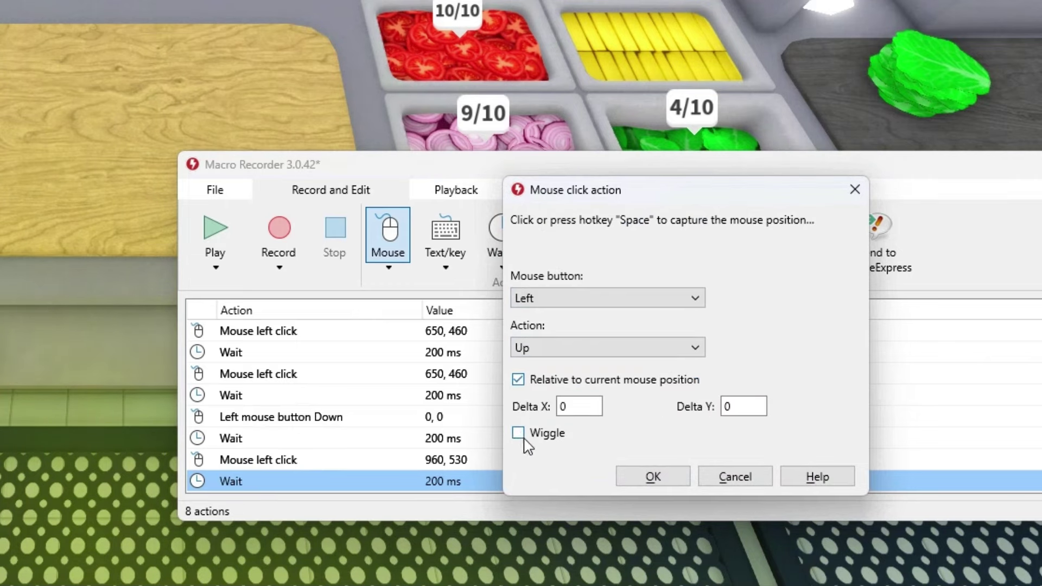
pyautogui.click(653, 477)
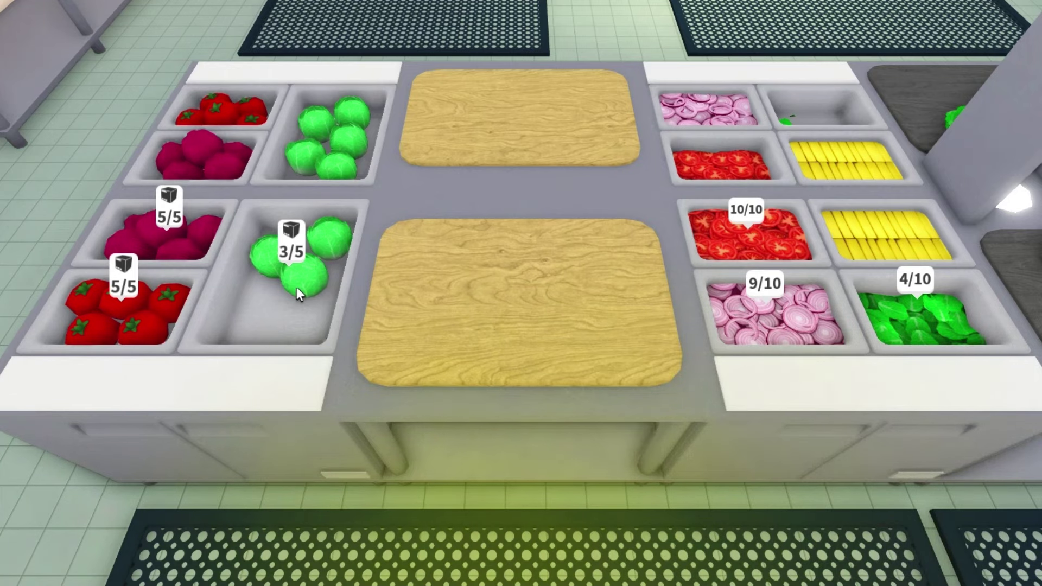
# Place a lettuce on the front cutting board in the game and start a Search image action in Macro Recorder.
pyautogui.moveTo(296, 288); pyautogui.dragTo(485, 295)
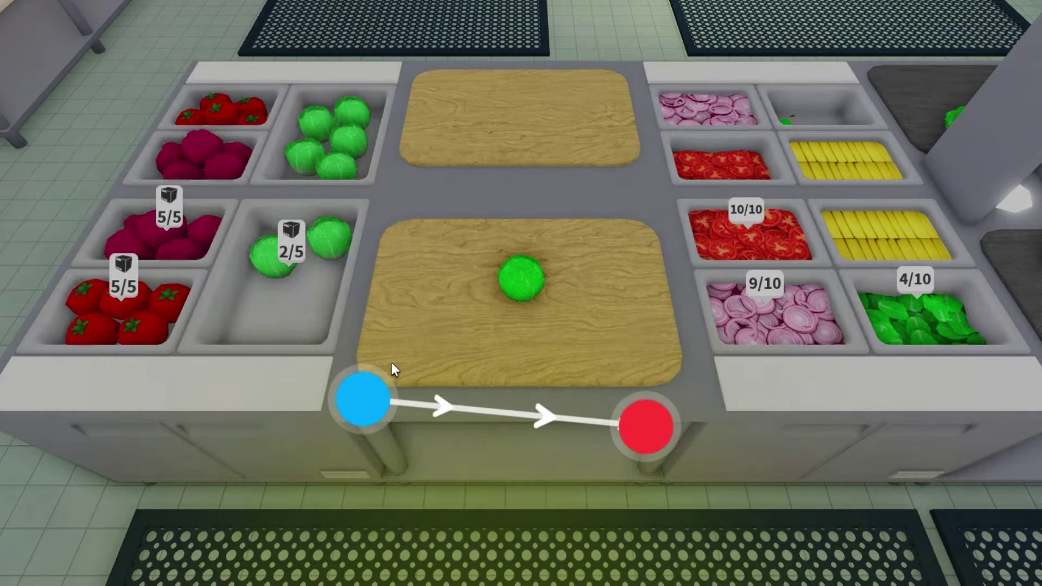
pyautogui.press('super')
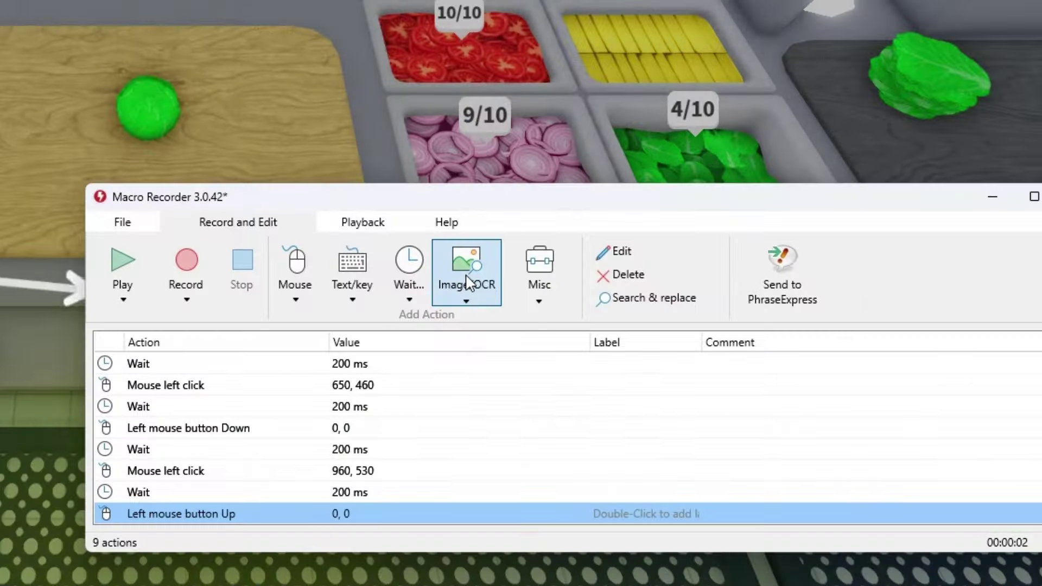
pyautogui.click(475, 289)
pyautogui.click(486, 319)
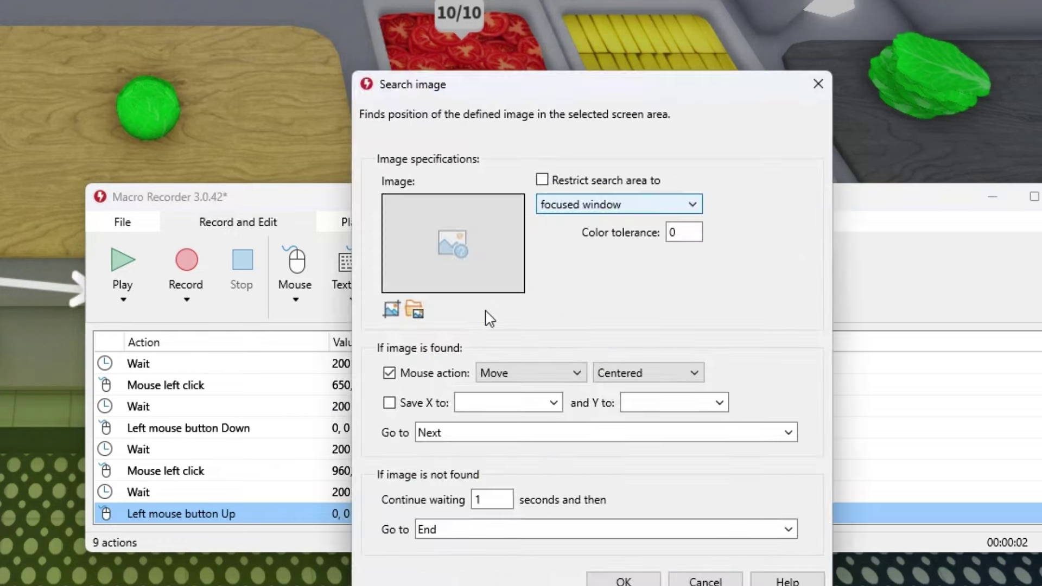
# Capture a small area at the blue circle's lower-right edge as the search image, set color tolerance to 80, and test it.
pyautogui.click(392, 310)
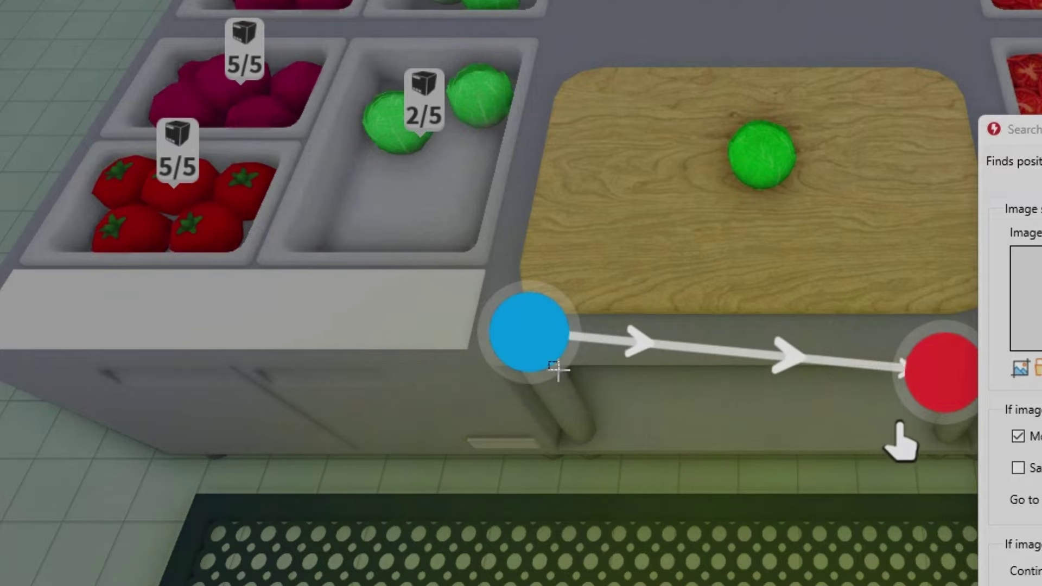
pyautogui.moveTo(552, 365); pyautogui.dragTo(559, 371)
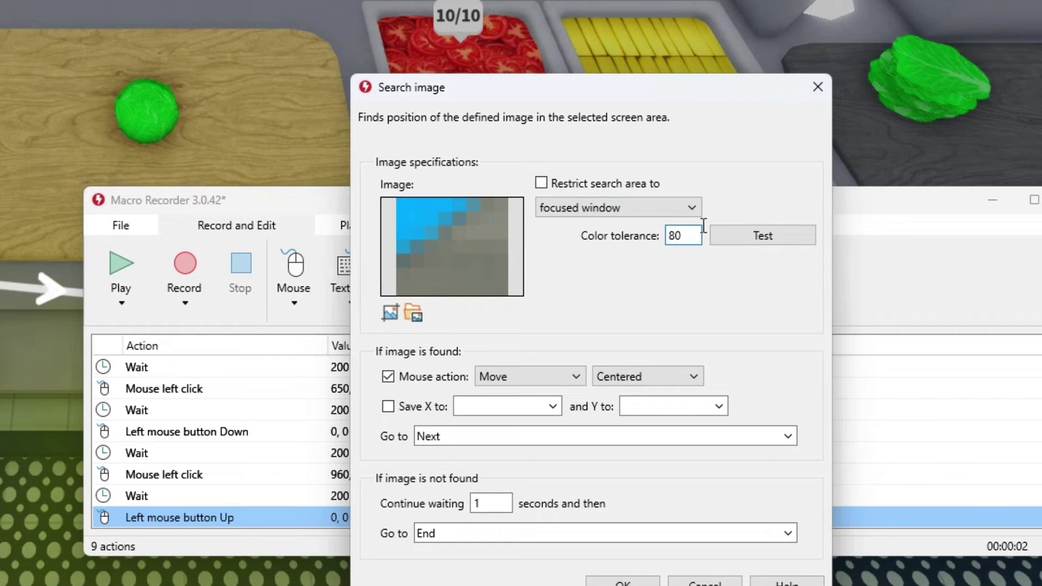
pyautogui.click(741, 244)
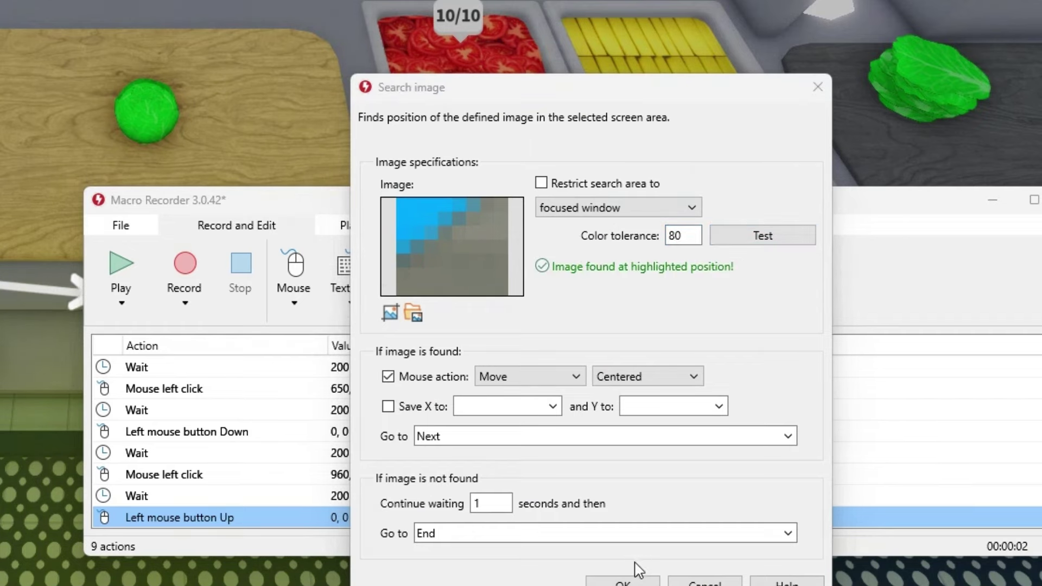
# Choose the action to go to if the image is not found and add the image search to the macro.
pyautogui.click(477, 533)
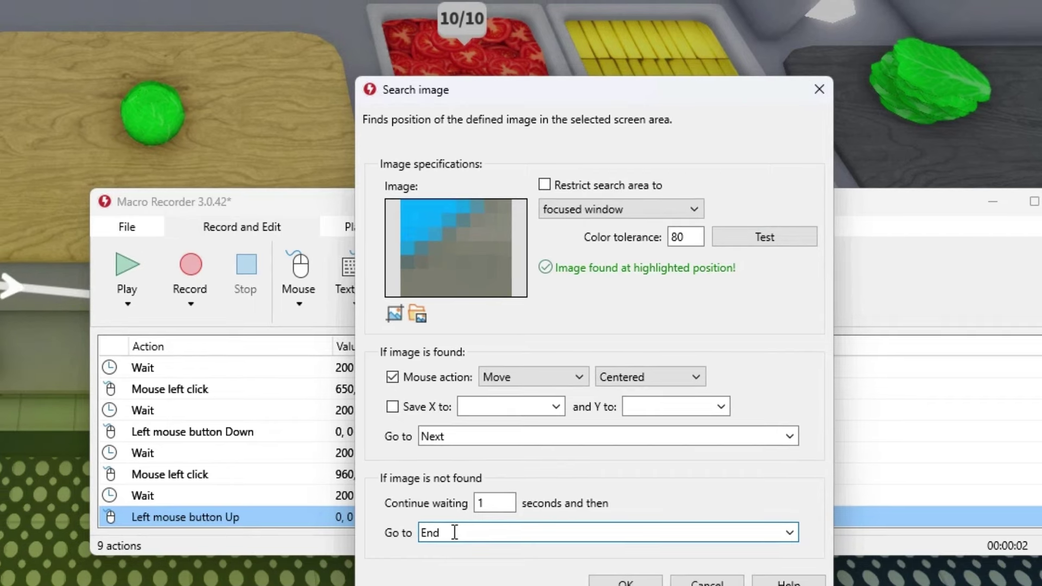
pyautogui.click(789, 532)
pyautogui.click(497, 511)
pyautogui.click(626, 581)
# Add a left button Down action relative to the current mouse position with Wiggle enabled after the image search.
pyautogui.click(299, 269)
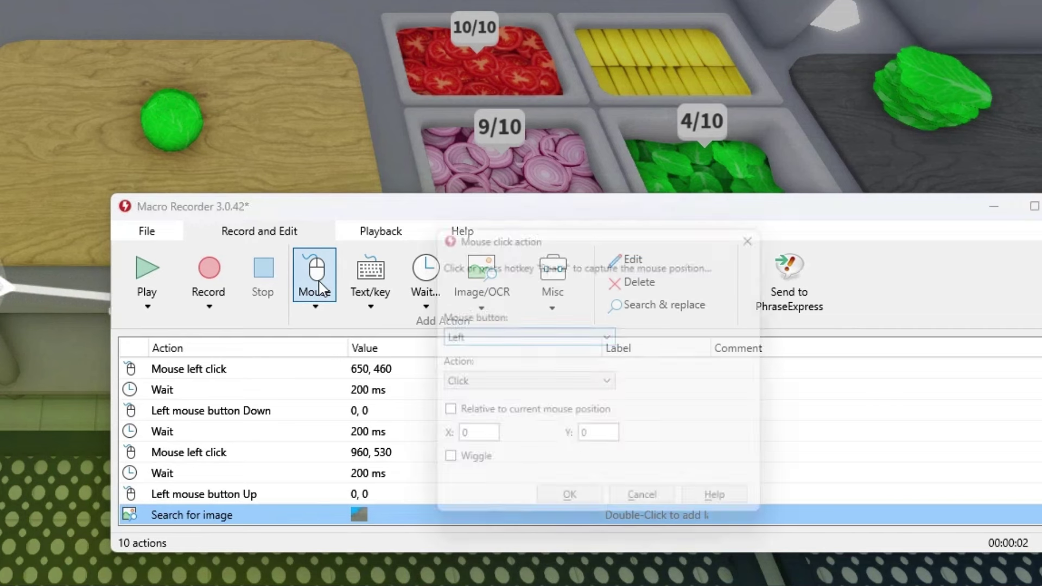
pyautogui.click(478, 385)
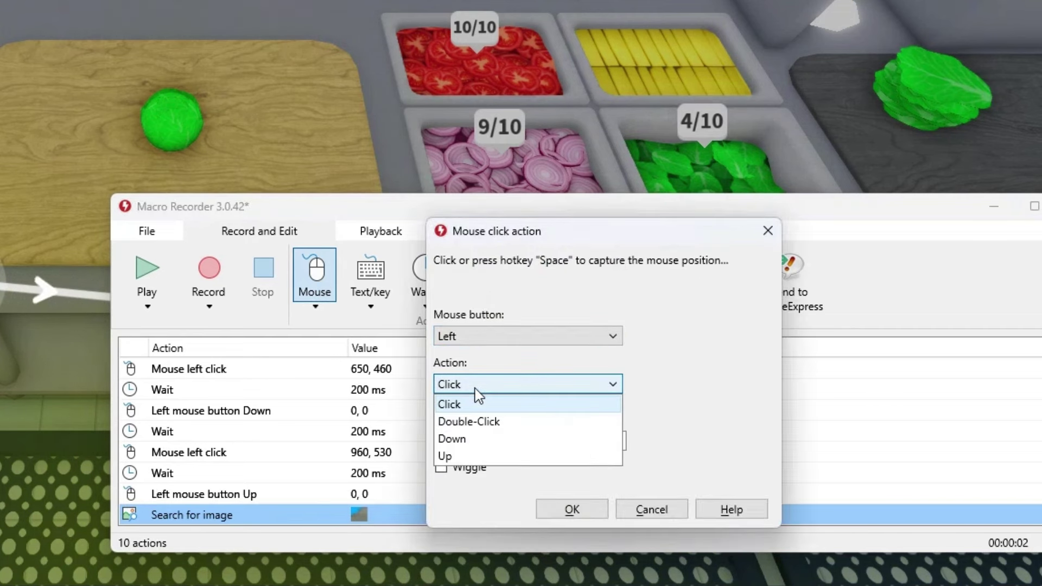
pyautogui.click(459, 439)
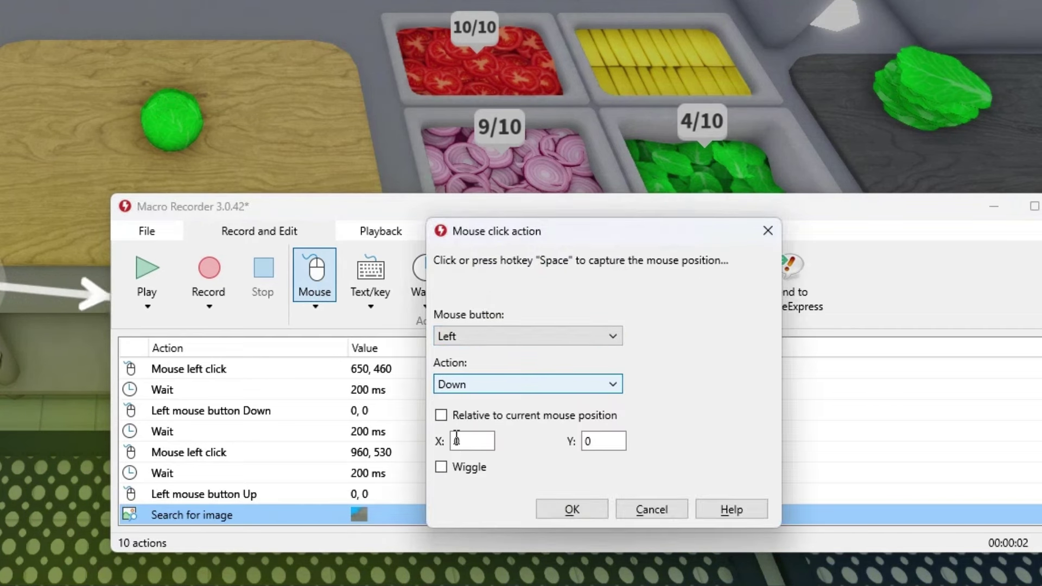
pyautogui.click(441, 415)
pyautogui.click(440, 467)
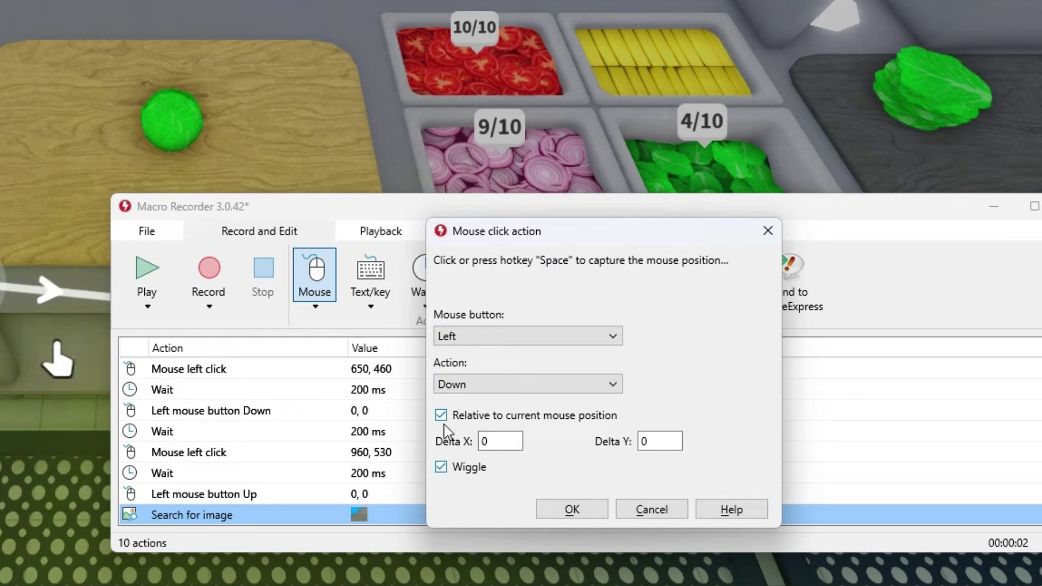
pyautogui.click(567, 507)
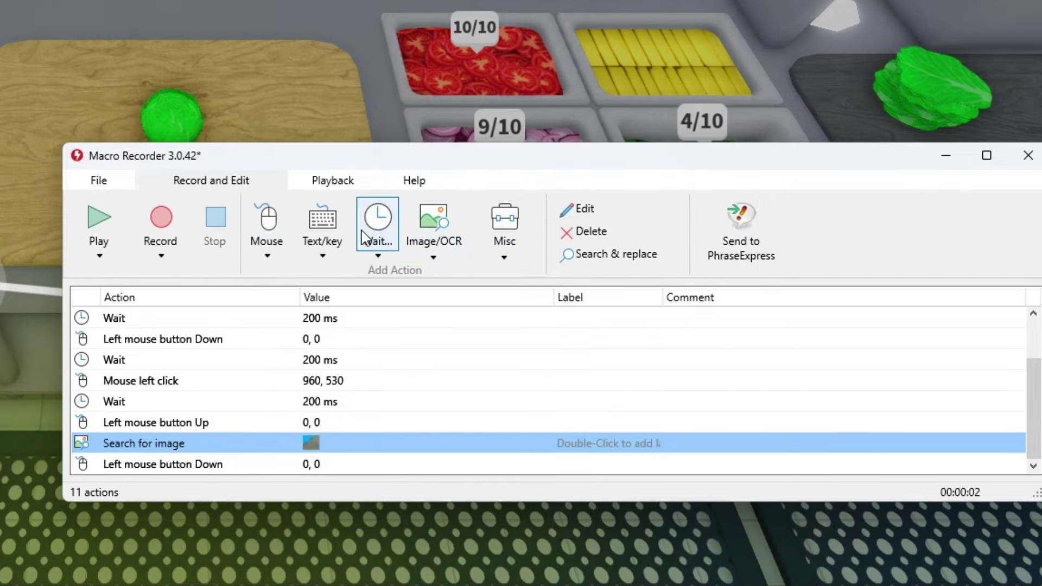
# Insert a 200 ms wait before and another 200 ms wait after the last left button Down action.
pyautogui.click(377, 225)
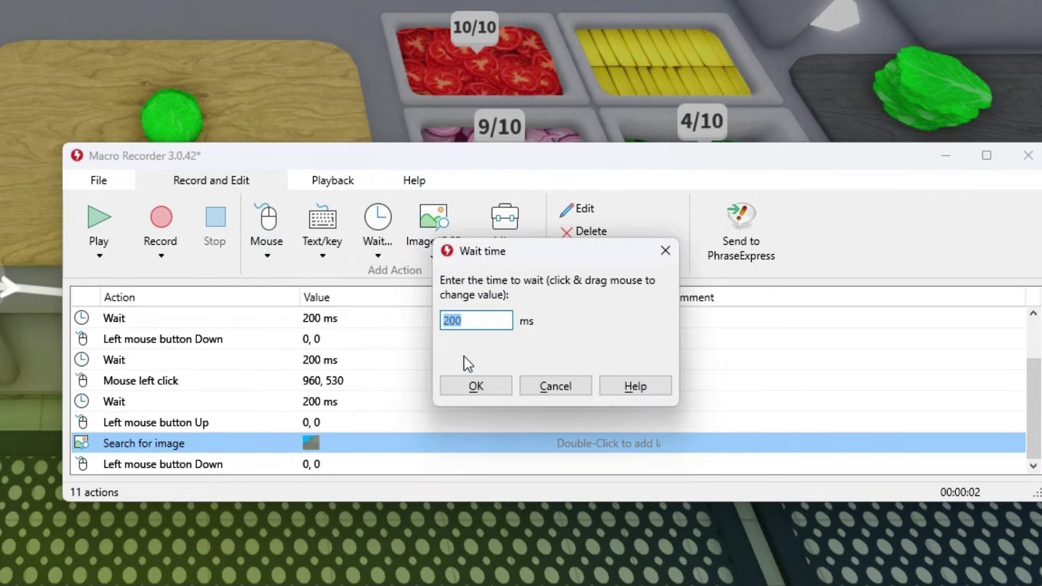
pyautogui.click(477, 386)
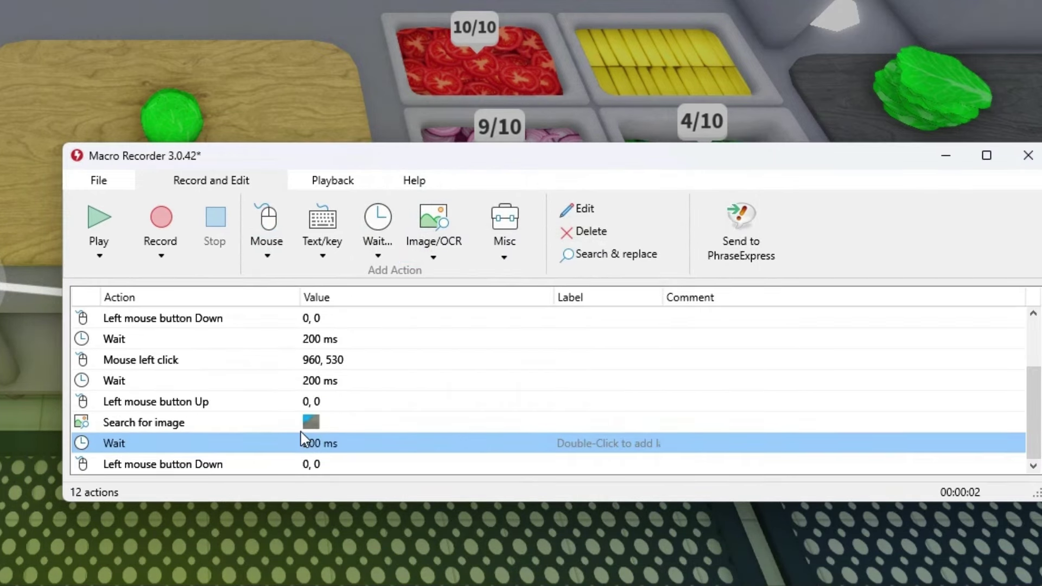
pyautogui.click(222, 465)
pyautogui.click(377, 225)
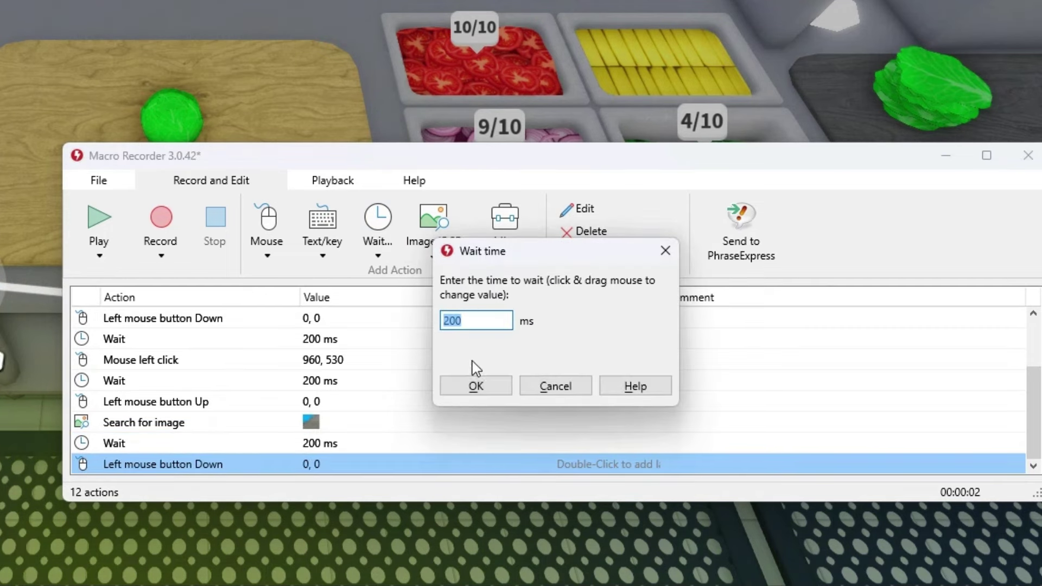
pyautogui.click(475, 385)
# Copy the image search action to the end of the macro and add a 200 ms wait below it.
pyautogui.click(238, 402)
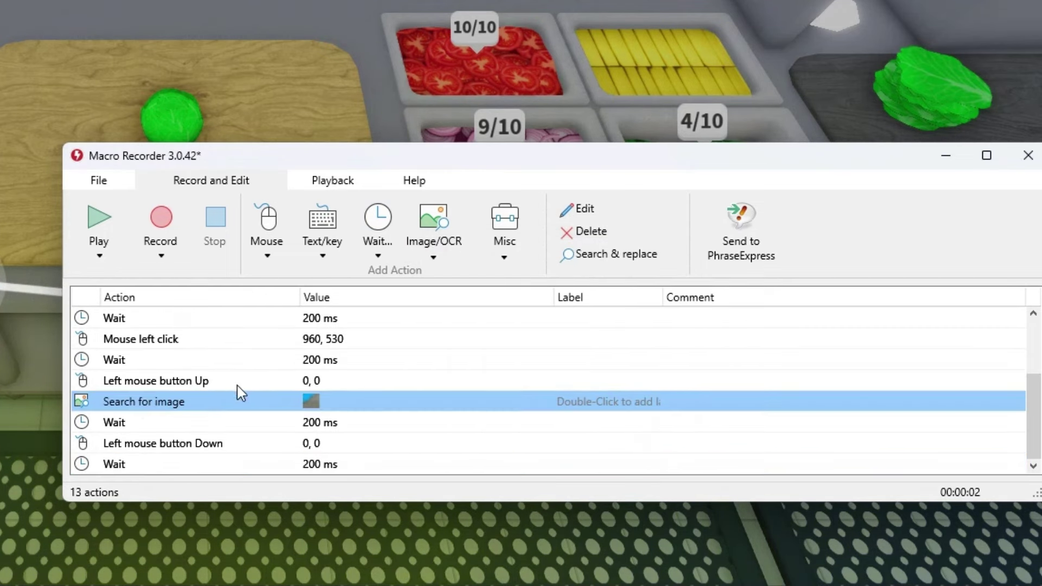
pyautogui.rightClick(216, 405)
pyautogui.click(293, 518)
pyautogui.click(225, 465)
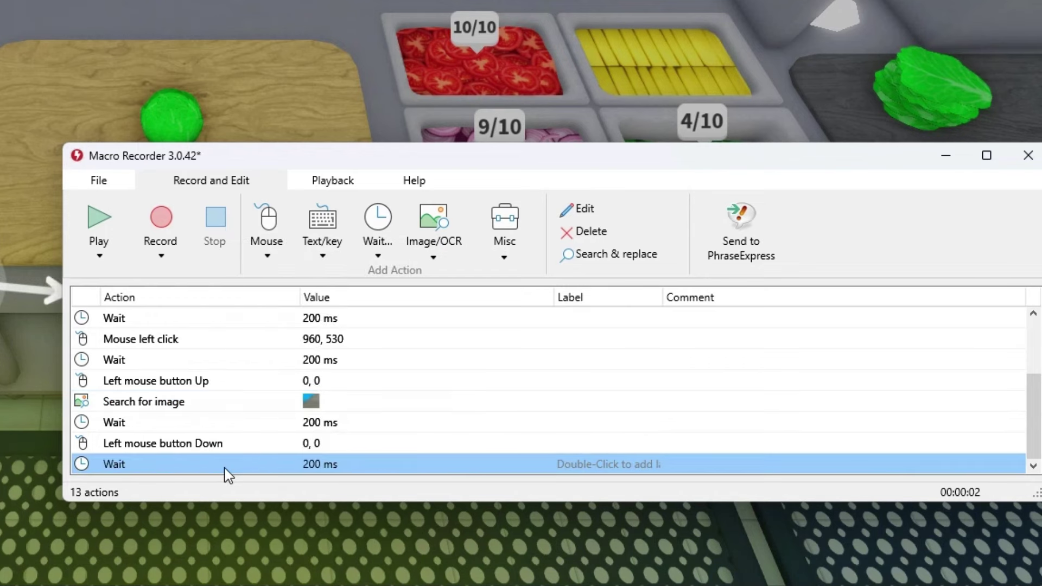
pyautogui.hotkey('ctrl', 'v')
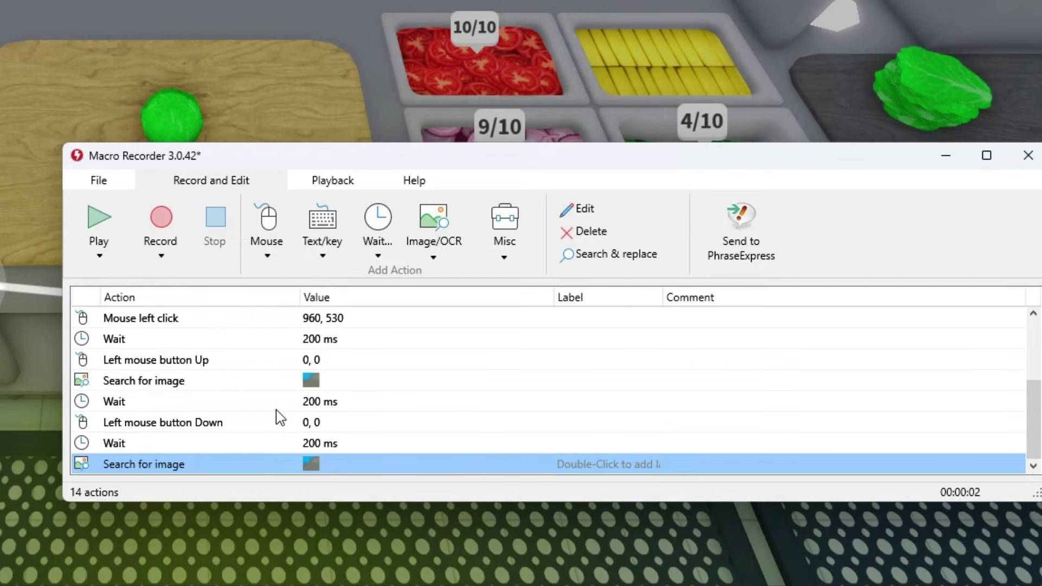
pyautogui.click(378, 228)
pyautogui.click(474, 387)
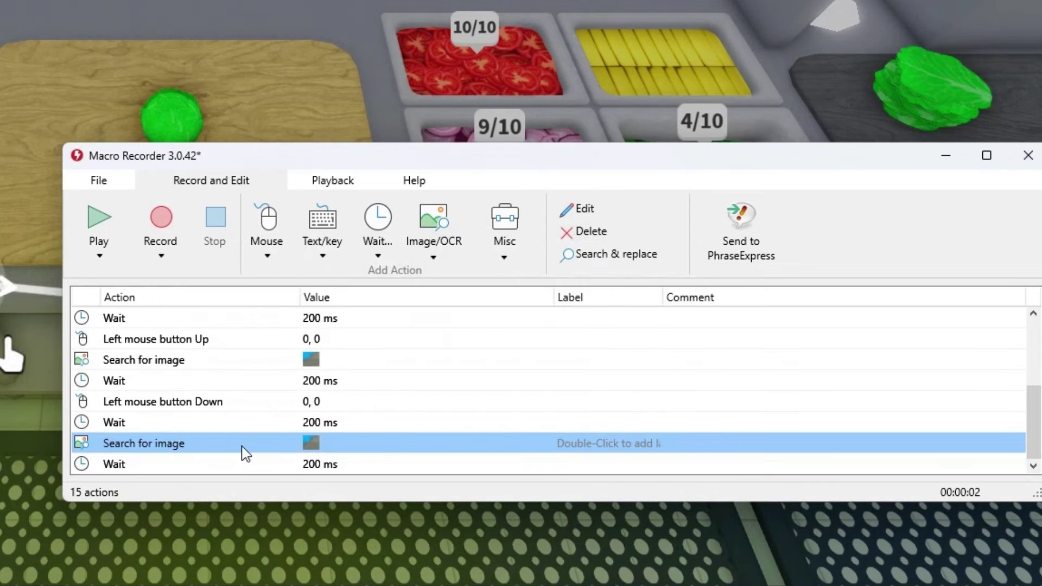
# Copy the last image search together with its 200 ms wait and paste the pair six times at the end of the macro.
pyautogui.keyDown('shift'); pyautogui.click(231, 464); pyautogui.keyUp('shift')
pyautogui.rightClick(232, 464)
pyautogui.click(275, 518)
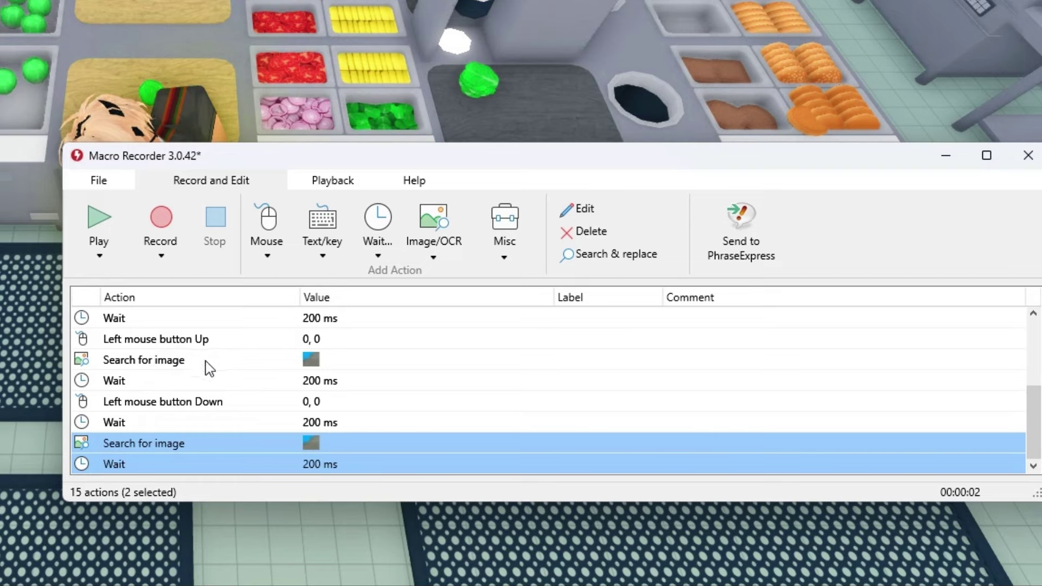
pyautogui.hotkey('ctrl', 'v')
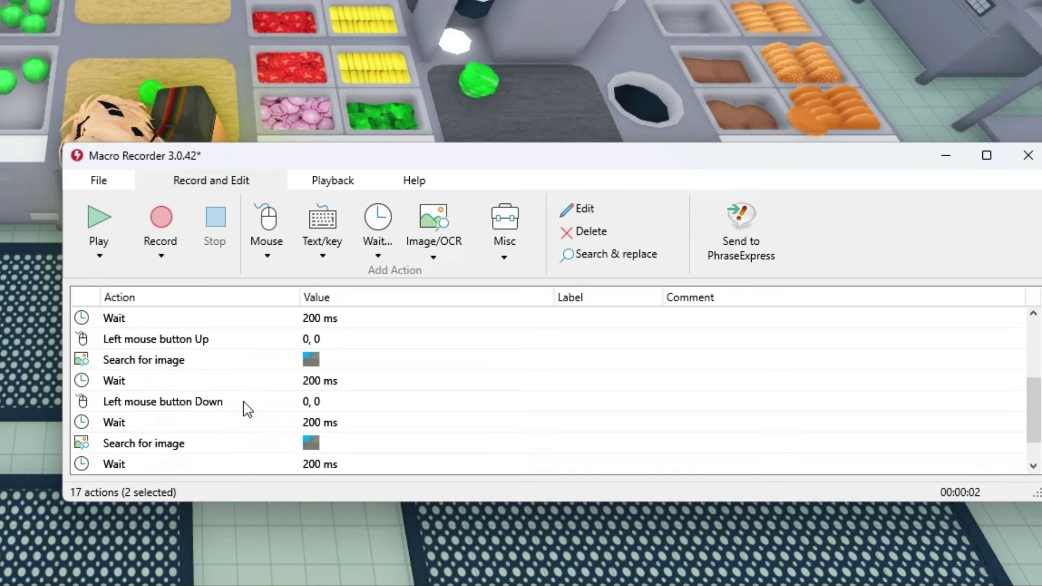
pyautogui.hotkey('ctrl', 'v')
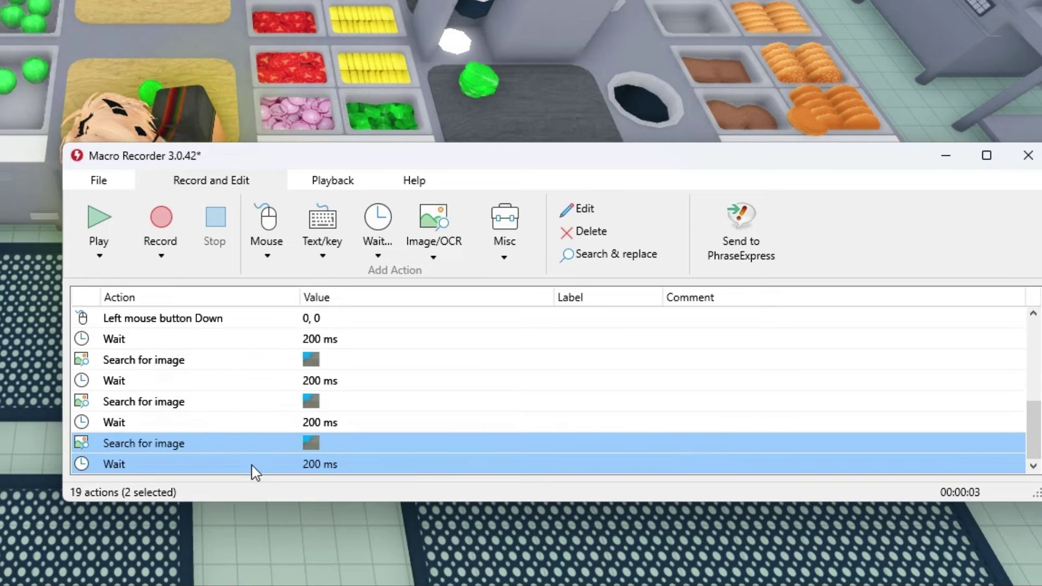
pyautogui.hotkey('ctrl', 'v')
pyautogui.hotkey('ctrl', 'v')
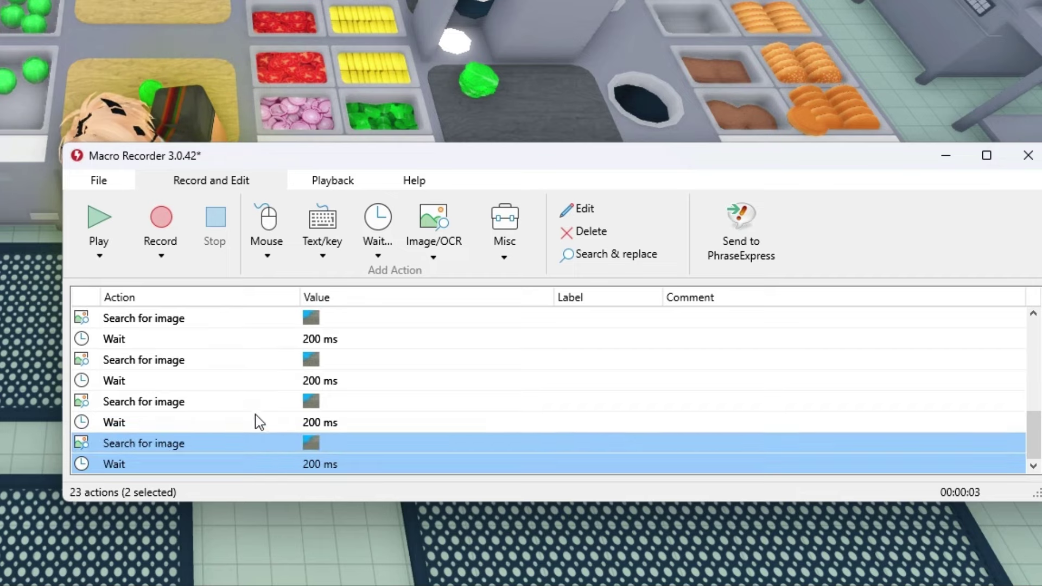
pyautogui.hotkey('ctrl', 'v')
pyautogui.hotkey('ctrl', 'v')
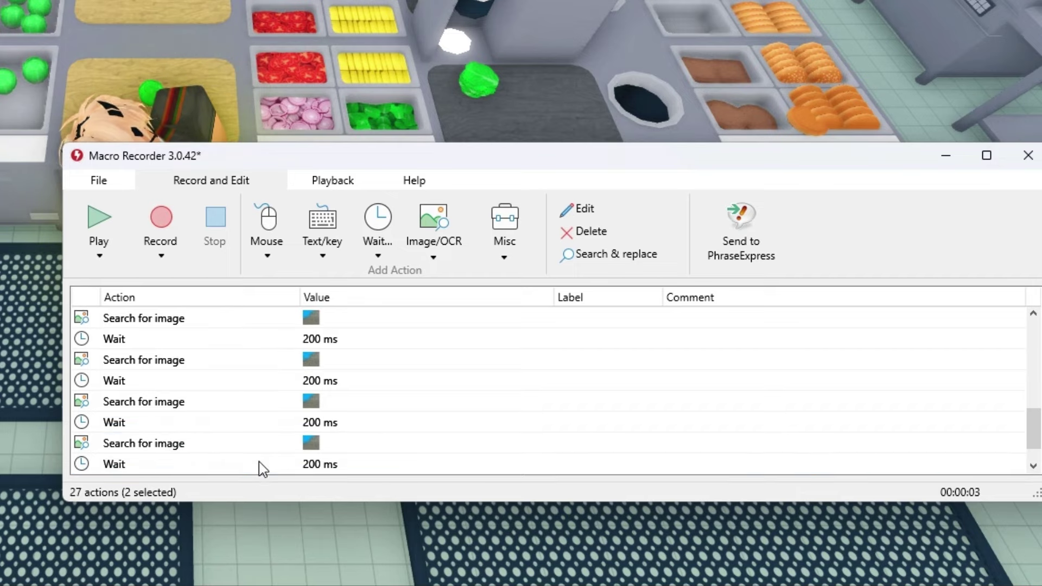
# Add a left button Up action relative to the current mouse position with Wiggle enabled at the macro's end, followed by a 200 ms wait.
pyautogui.scroll(4, 265, 433)
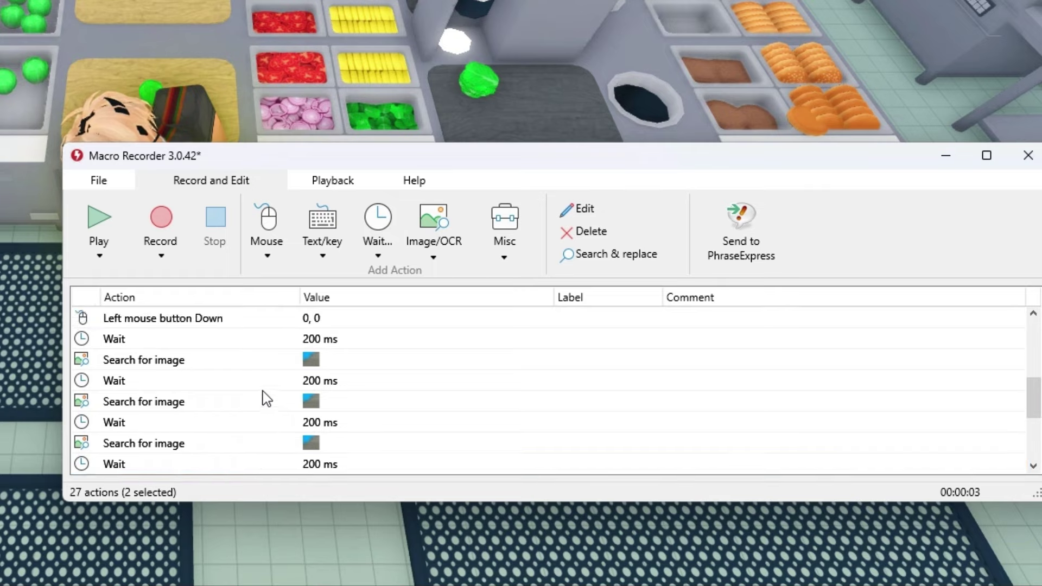
pyautogui.scroll(-3, 269, 380)
pyautogui.scroll(-1, 278, 369)
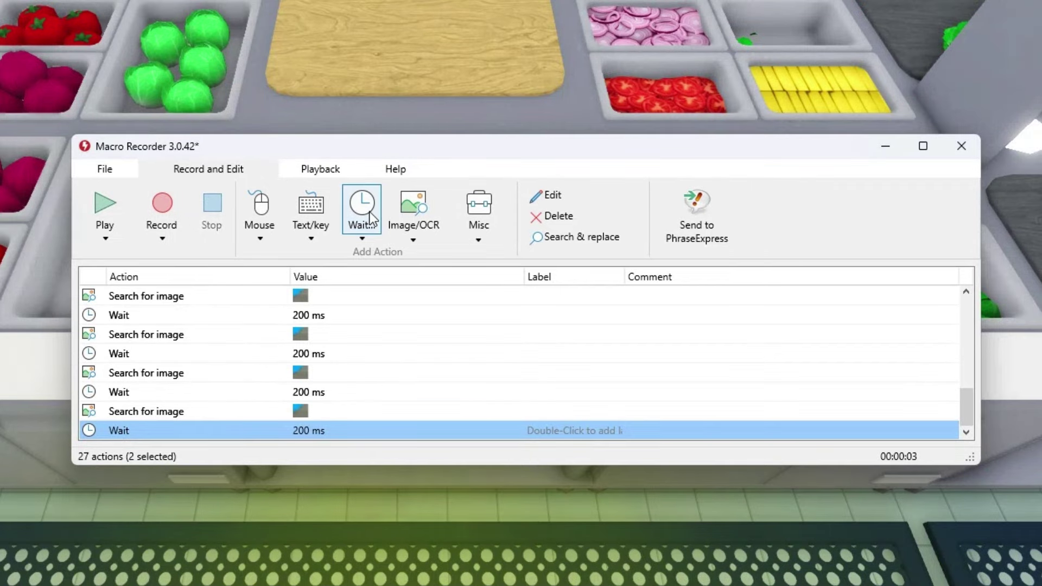
pyautogui.click(261, 213)
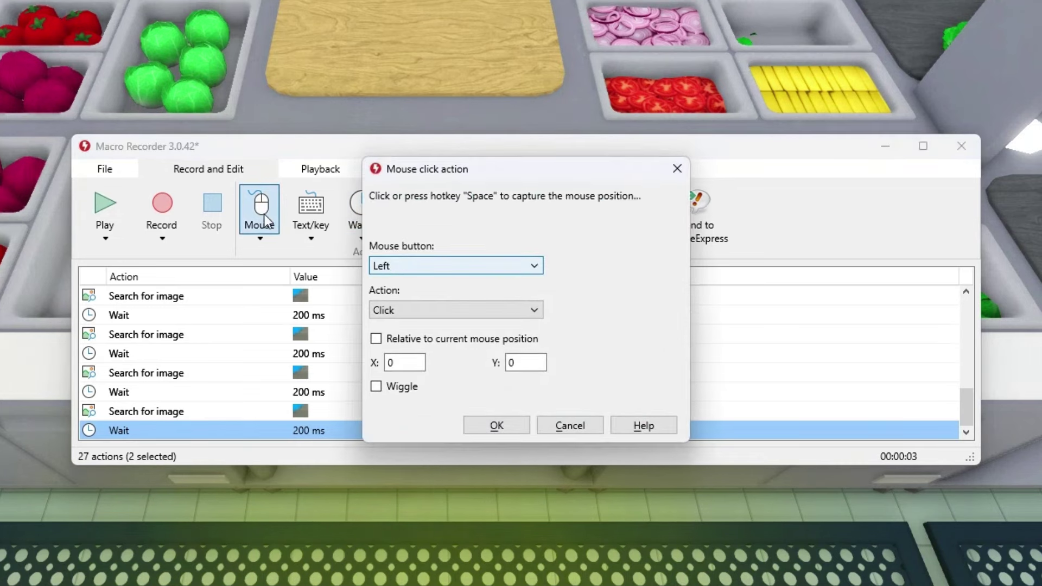
pyautogui.click(375, 339)
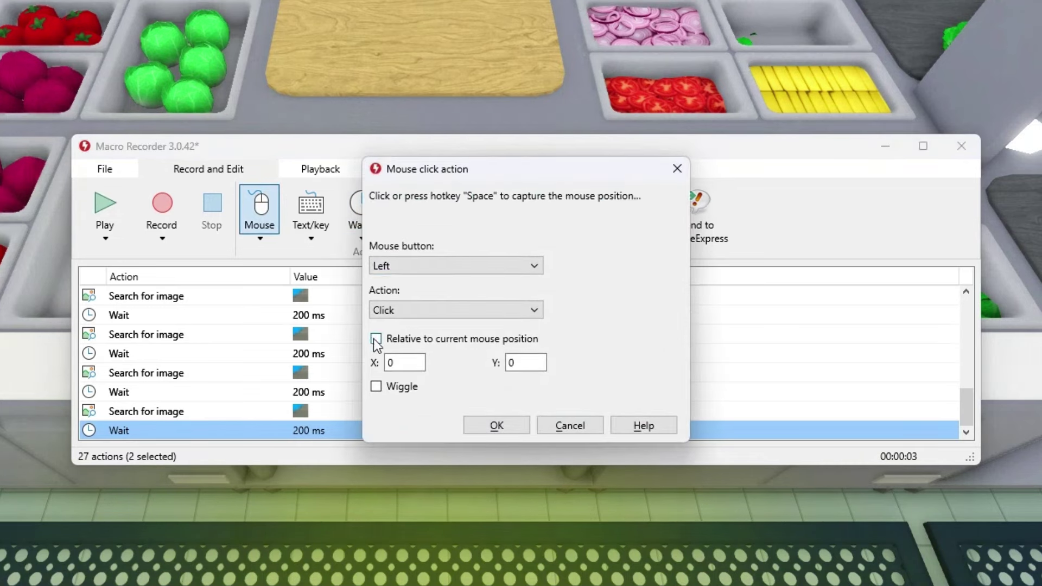
pyautogui.click(376, 386)
pyautogui.click(404, 310)
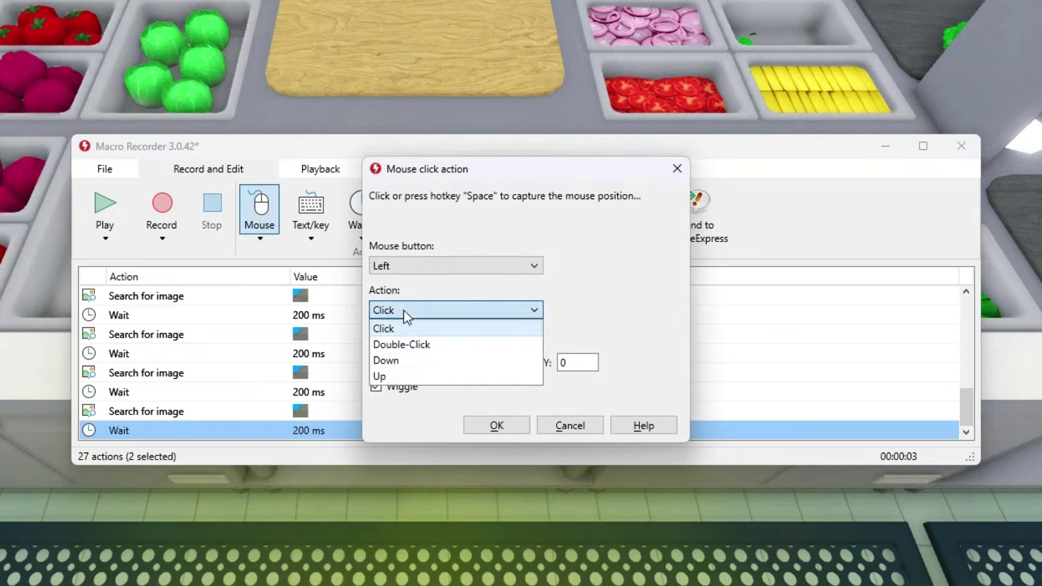
pyautogui.click(380, 376)
pyautogui.click(496, 426)
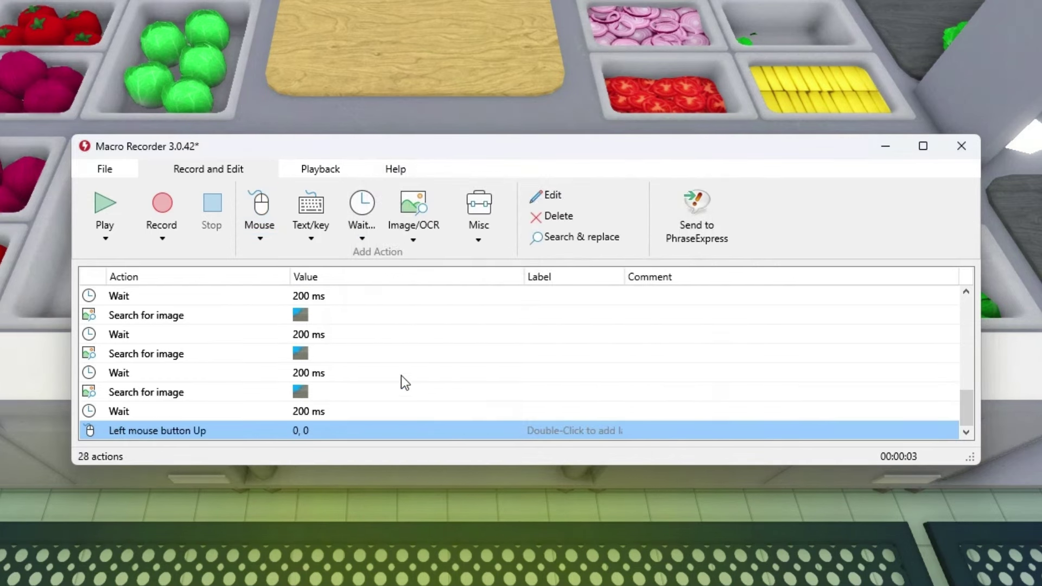
pyautogui.click(375, 216)
pyautogui.click(463, 364)
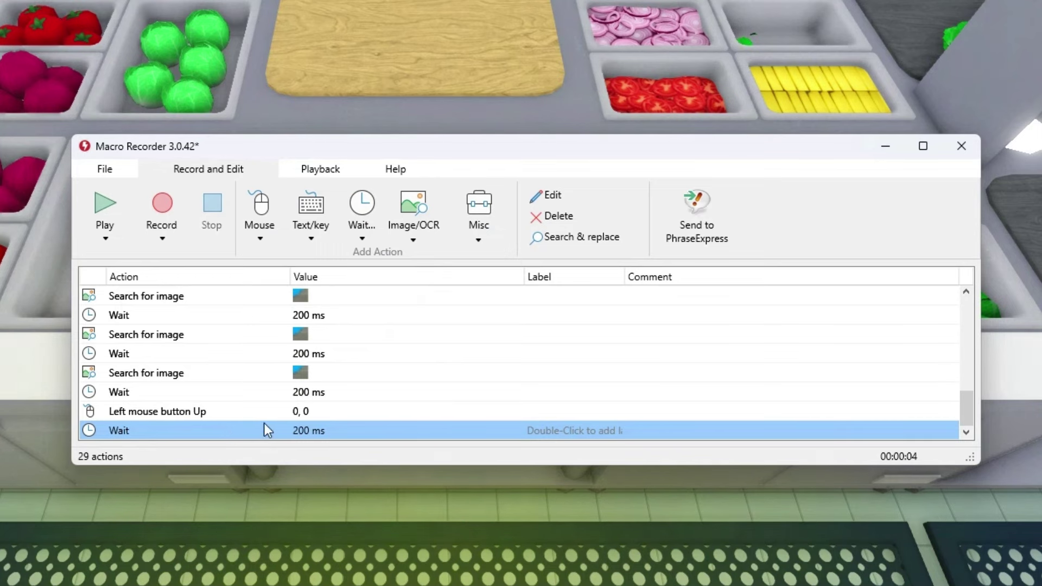
# Copy the 20-action chopping block, from its opening action through the final 200 ms wait, and paste it three times at the macro's end.
pyautogui.moveTo(966, 410); pyautogui.dragTo(970, 347)
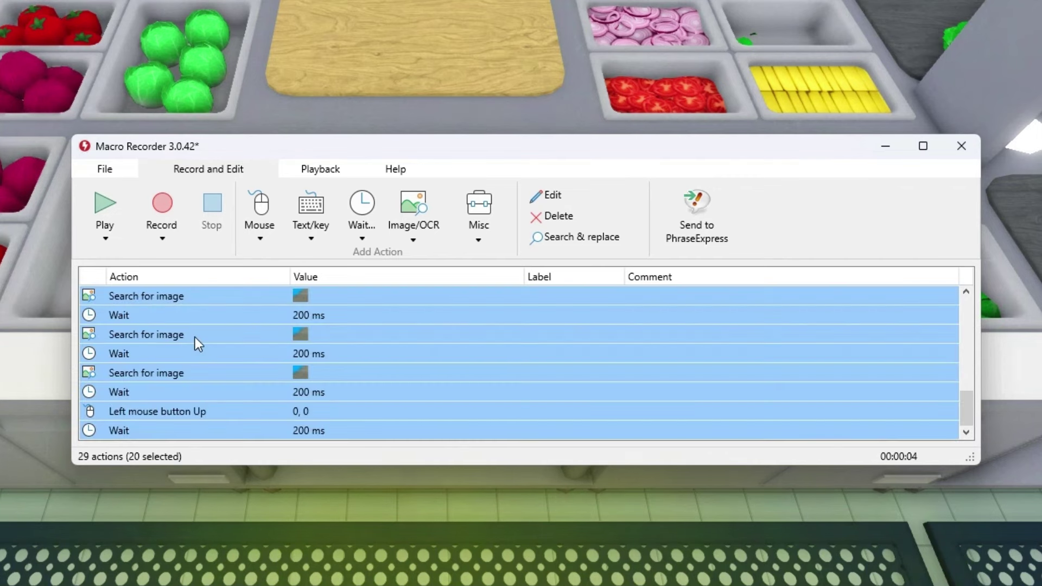
pyautogui.scroll(2, 283, 350)
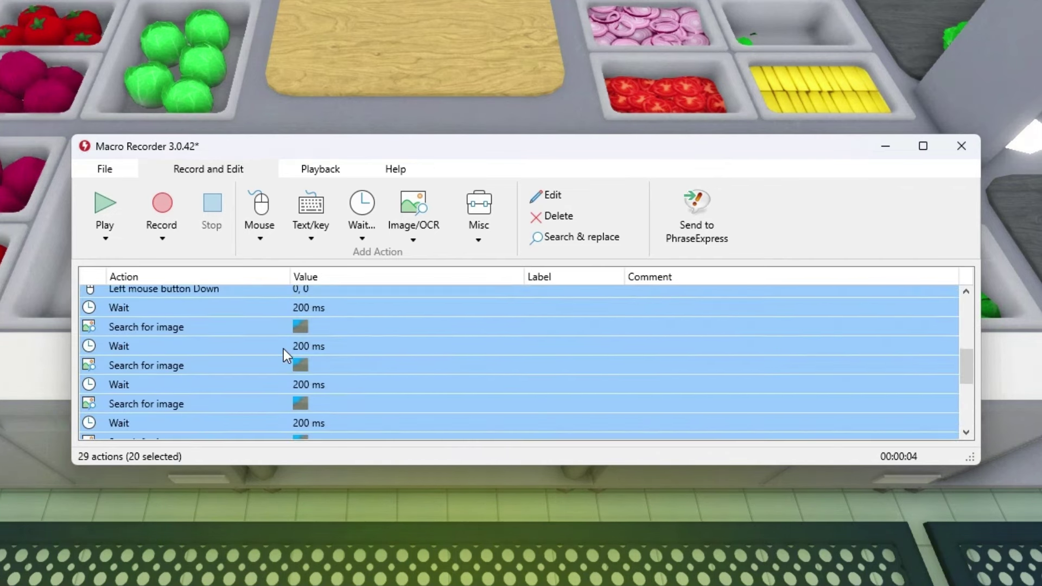
pyautogui.rightClick(284, 350)
pyautogui.click(333, 520)
pyautogui.scroll(-1, 980, 367)
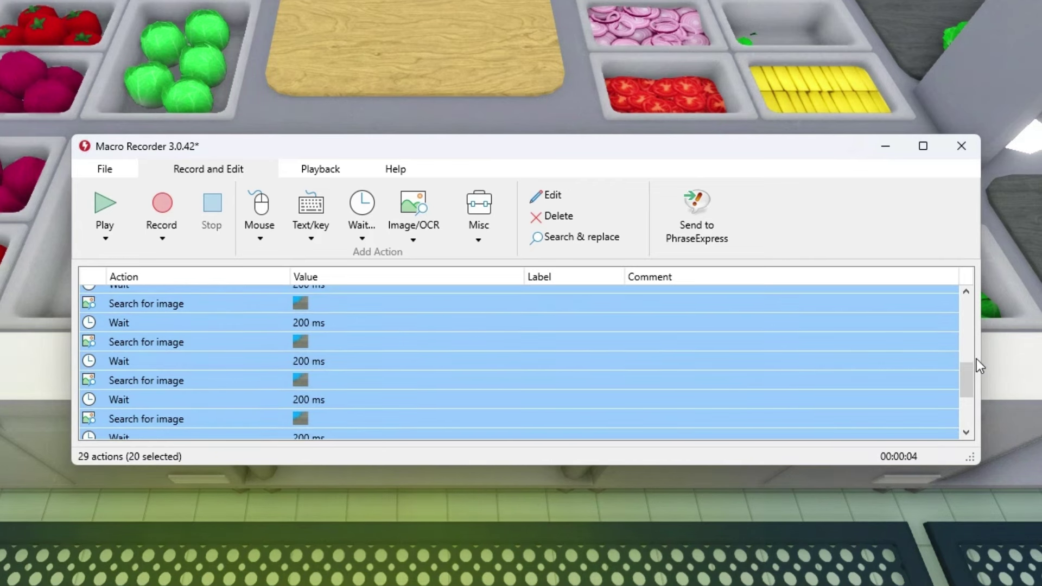
pyautogui.scroll(-1, 967, 384)
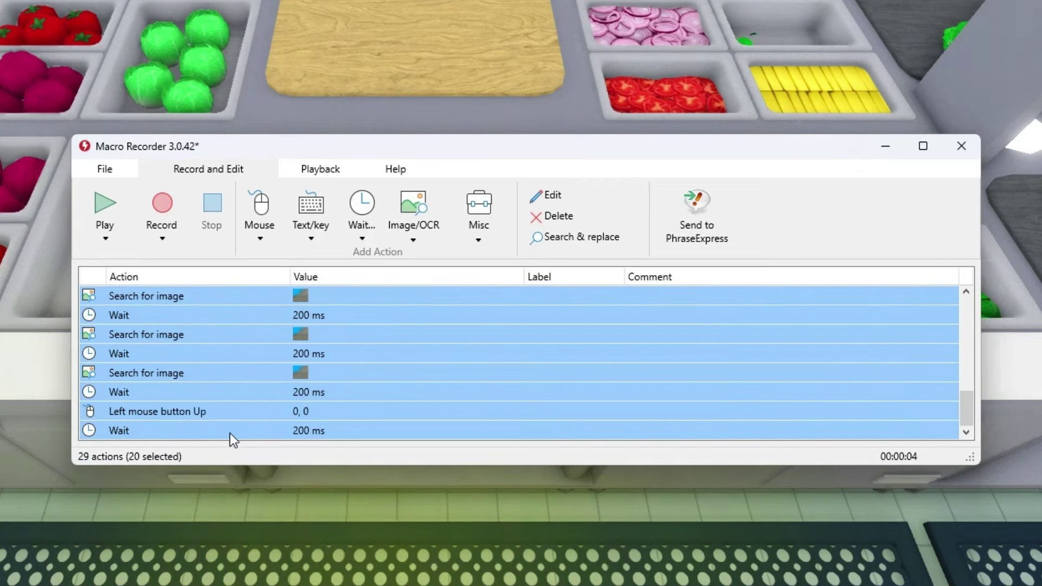
pyautogui.click(293, 434)
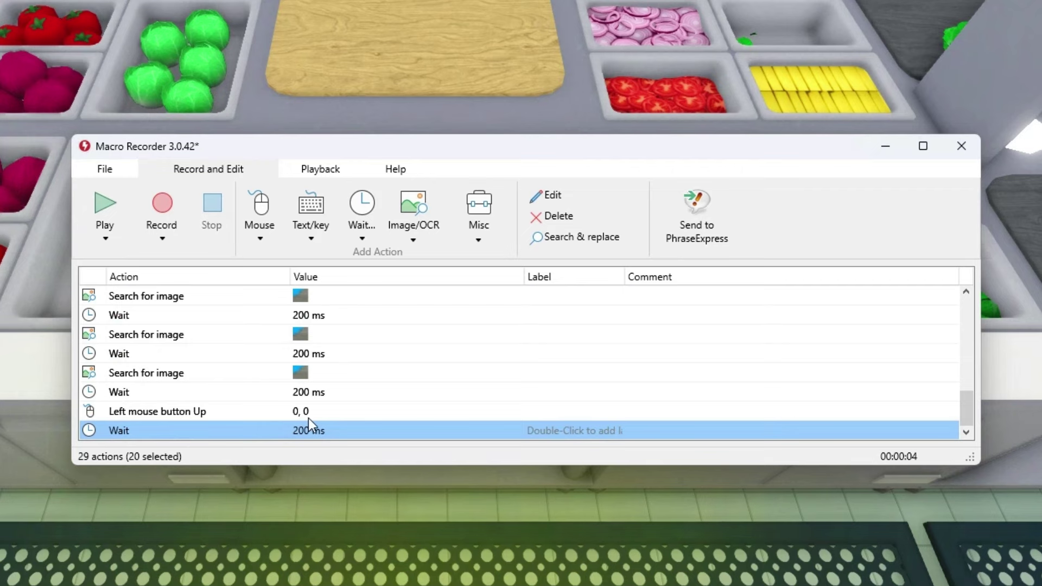
pyautogui.hotkey('ctrl', 'v')
pyautogui.moveTo(966, 404); pyautogui.dragTo(985, 450)
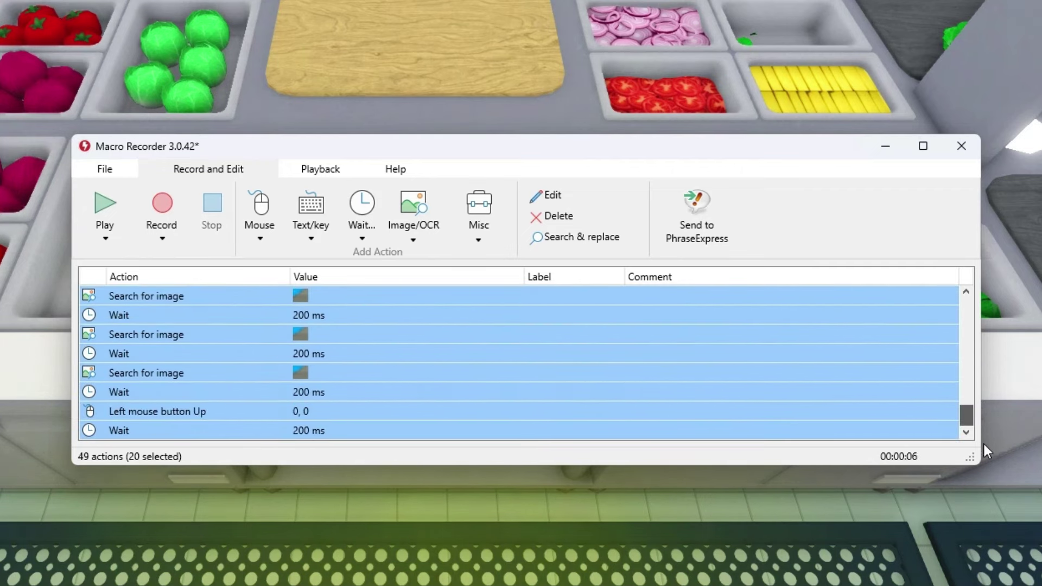
pyautogui.click(276, 432)
pyautogui.hotkey('ctrl', 'v')
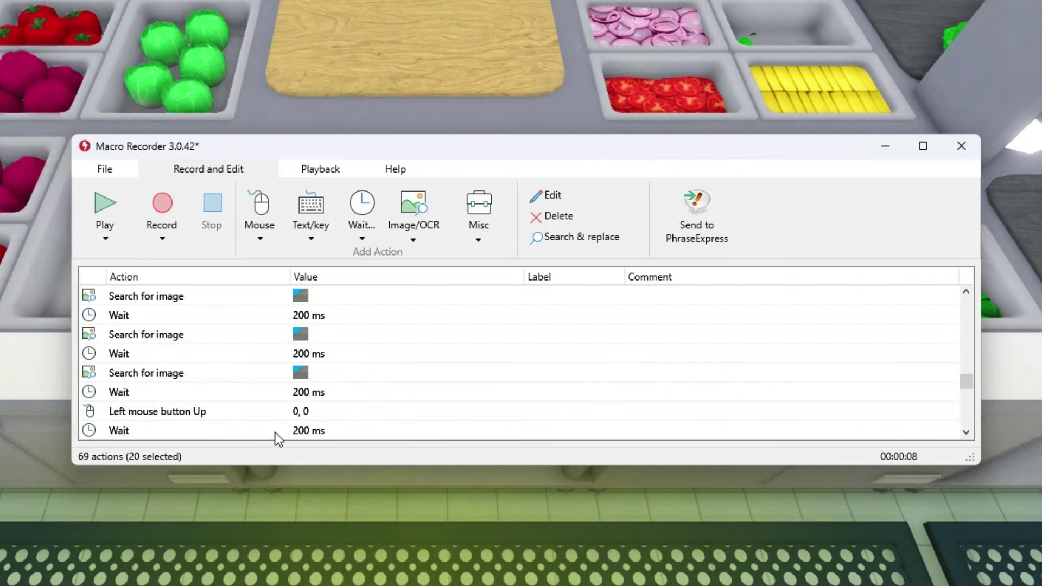
pyautogui.moveTo(970, 382); pyautogui.dragTo(982, 433)
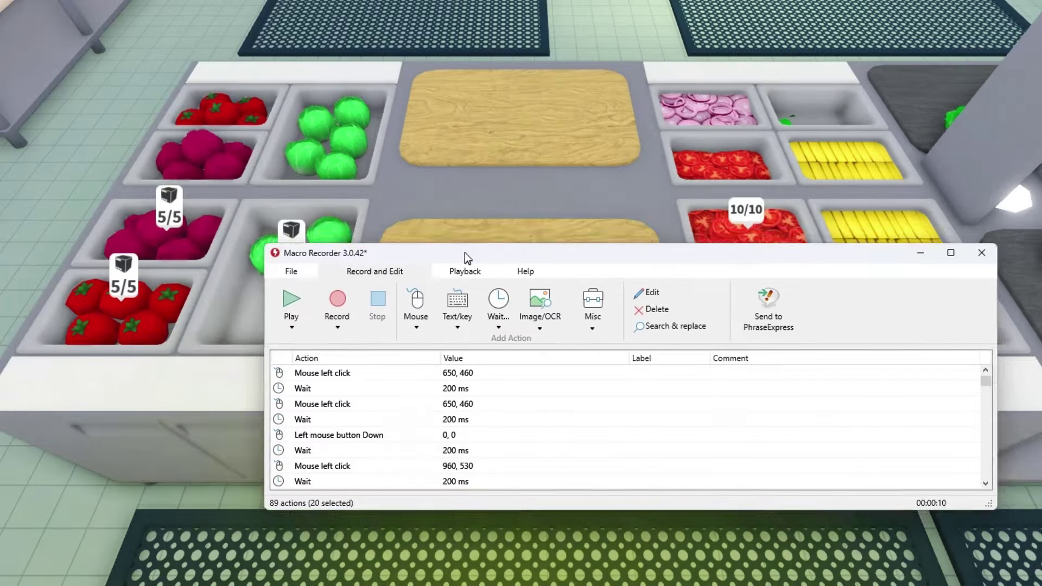
# Move the Macro Recorder window out of the way to view the cutting board and ingredient bins in the game.
pyautogui.moveTo(465, 252); pyautogui.dragTo(1019, 523)
pyautogui.click(862, 559)
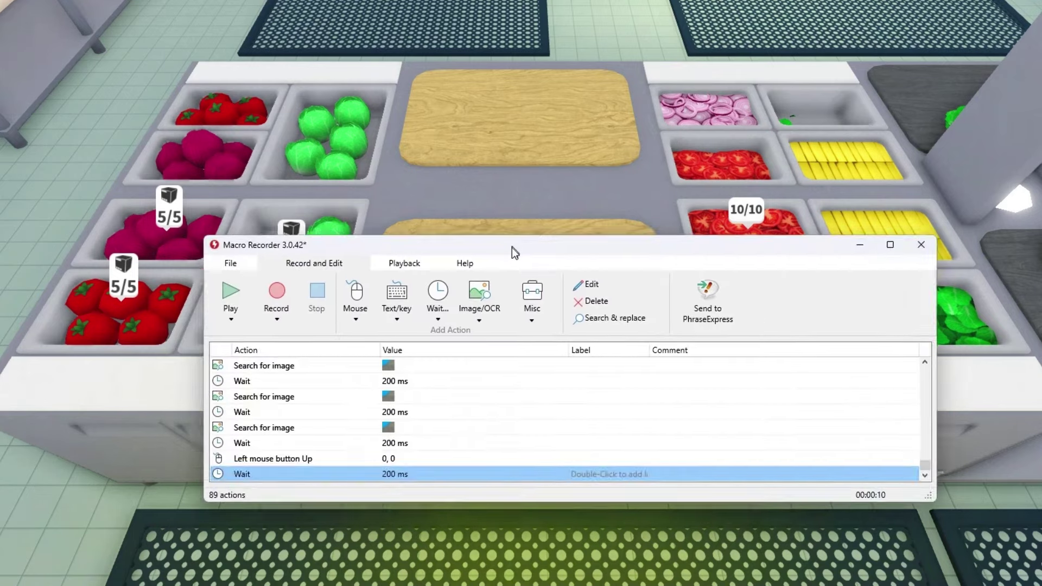
pyautogui.moveTo(513, 248)
pyautogui.mouseDown()
pyautogui.moveTo(509, 477)
pyautogui.moveTo(494, 242)
pyautogui.mouseUp()
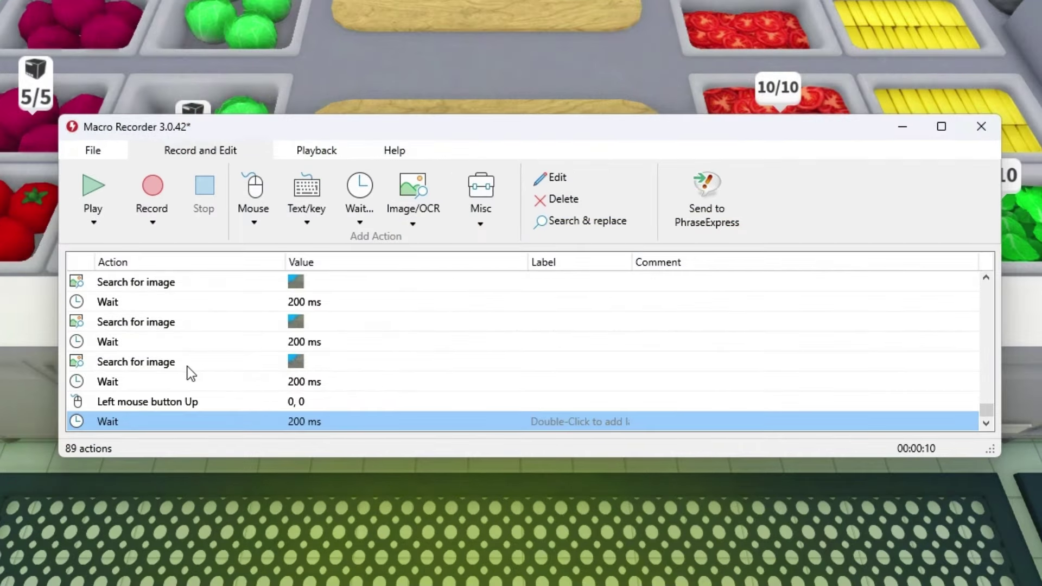
# Select the last three image search actions and open their shared settings for editing.
pyautogui.click(279, 365)
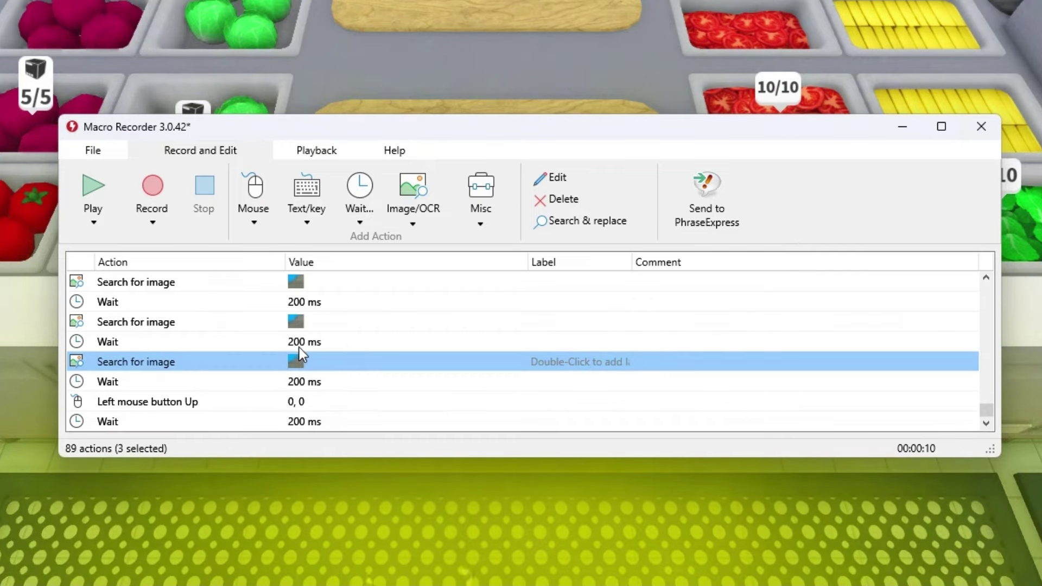
pyautogui.keyDown('ctrl'); pyautogui.click(278, 324); pyautogui.keyUp('ctrl')
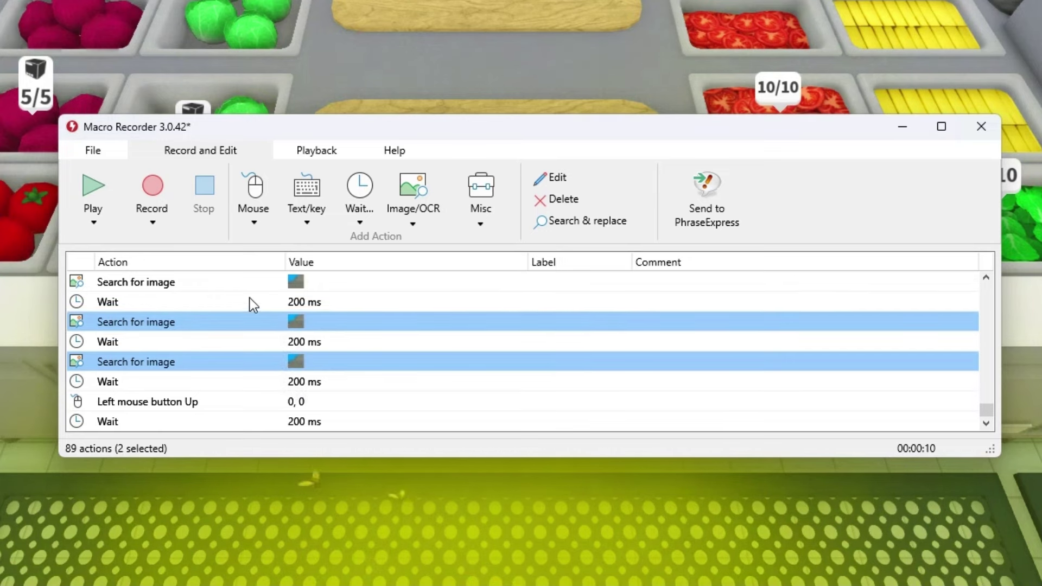
pyautogui.keyDown('ctrl'); pyautogui.click(233, 285); pyautogui.keyUp('ctrl')
pyautogui.rightClick(235, 286)
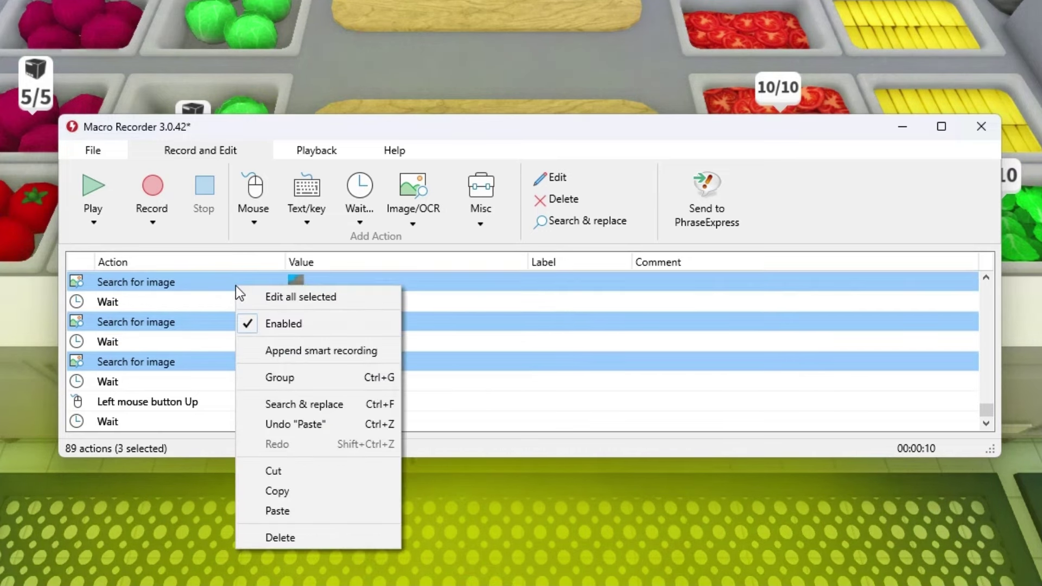
pyautogui.click(265, 298)
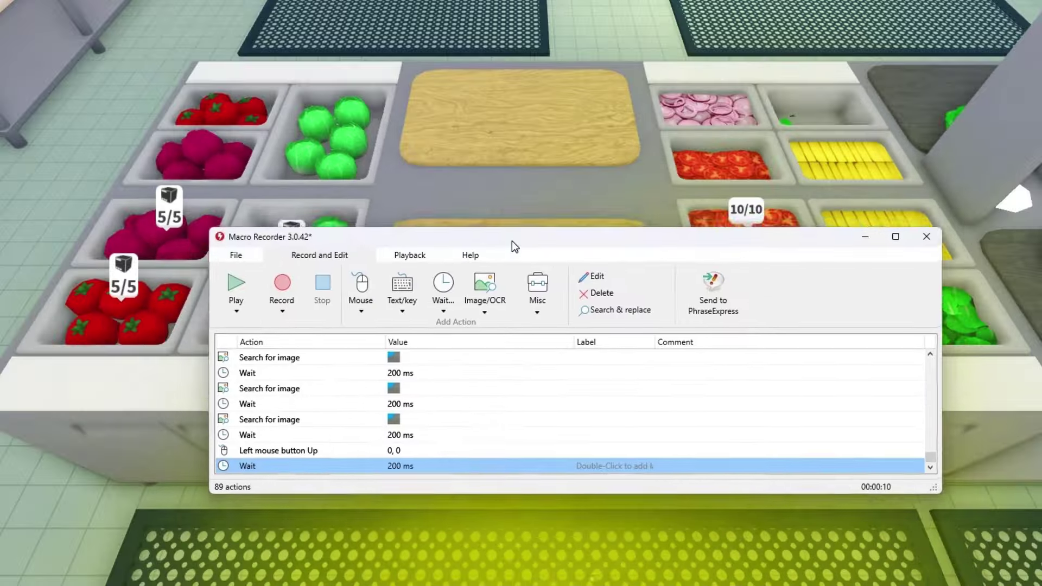
# Add a press-and-release Esc key press with count 1 at the end of the macro, followed by a 200 ms wait.
pyautogui.moveTo(512, 241); pyautogui.dragTo(536, 418)
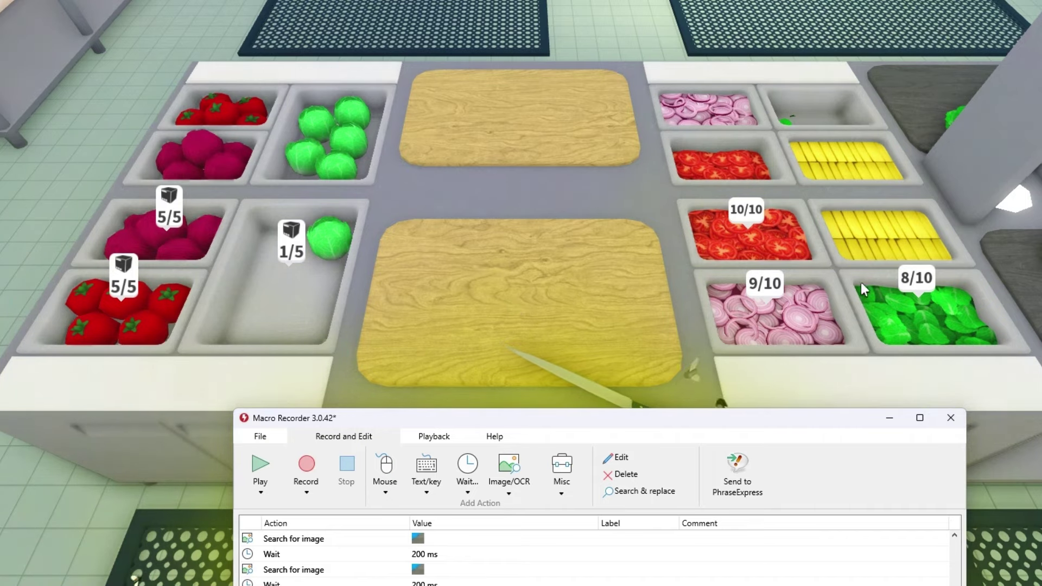
pyautogui.moveTo(477, 420); pyautogui.dragTo(536, 398)
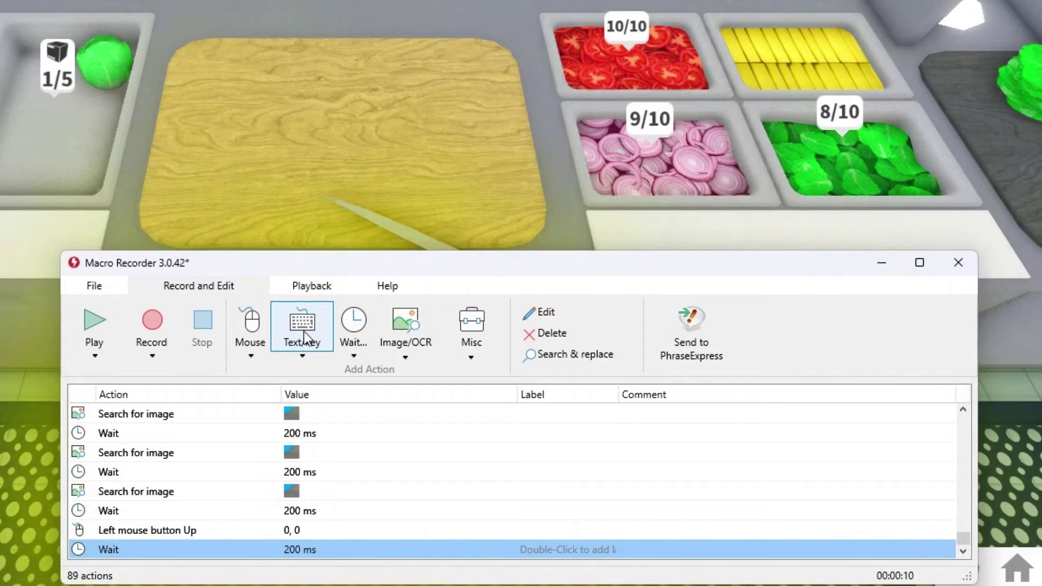
pyautogui.click(489, 453)
pyautogui.click(445, 433)
pyautogui.scroll(-8, 445, 361)
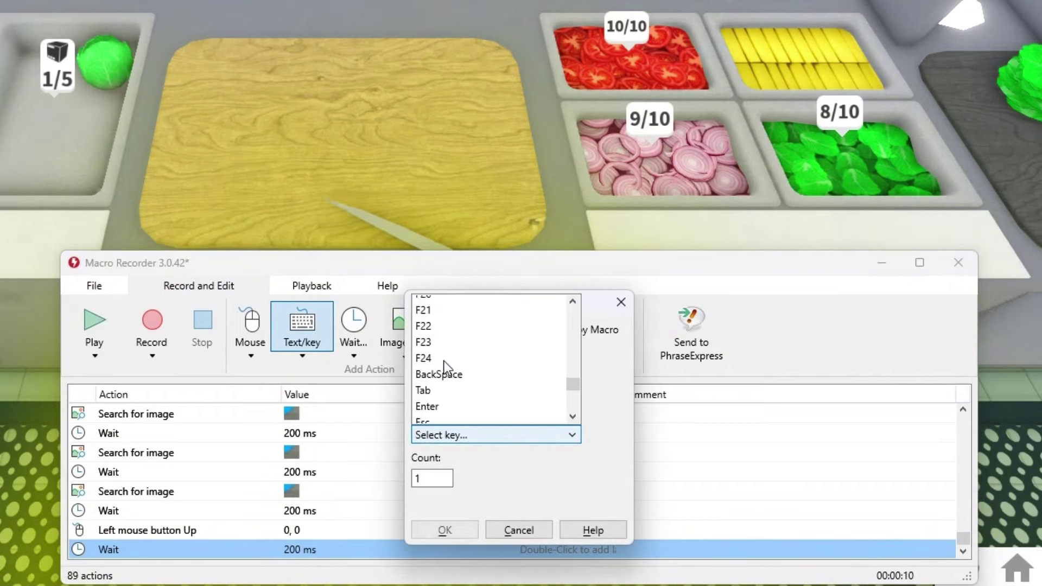
pyautogui.click(445, 371)
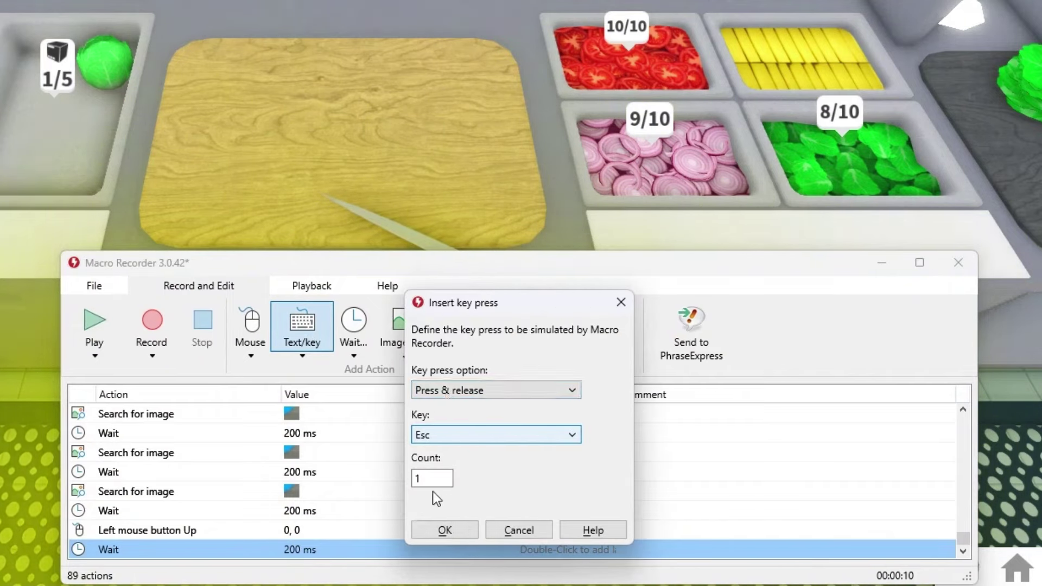
pyautogui.click(443, 530)
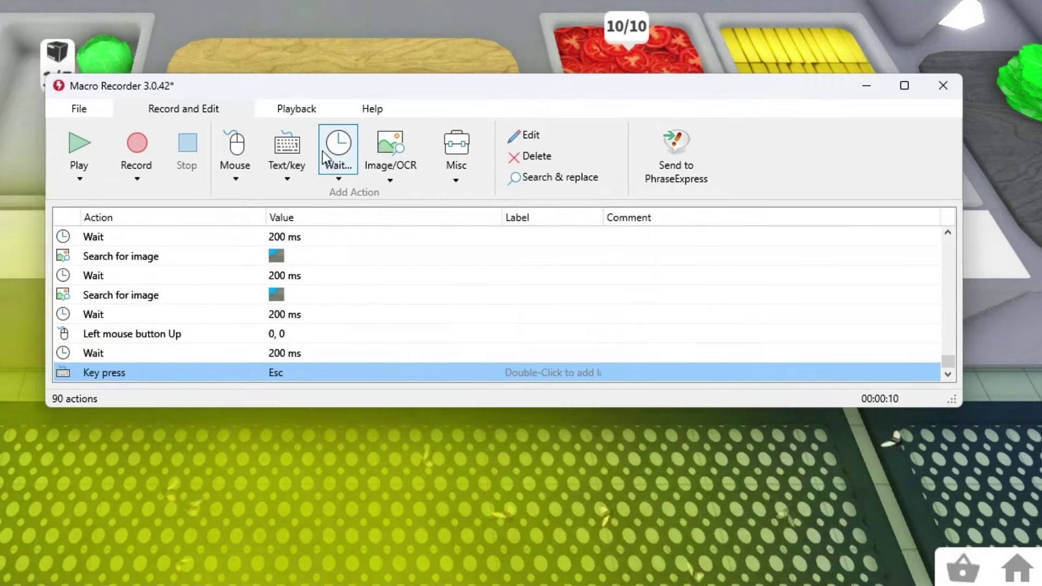
pyautogui.click(338, 152)
pyautogui.click(430, 298)
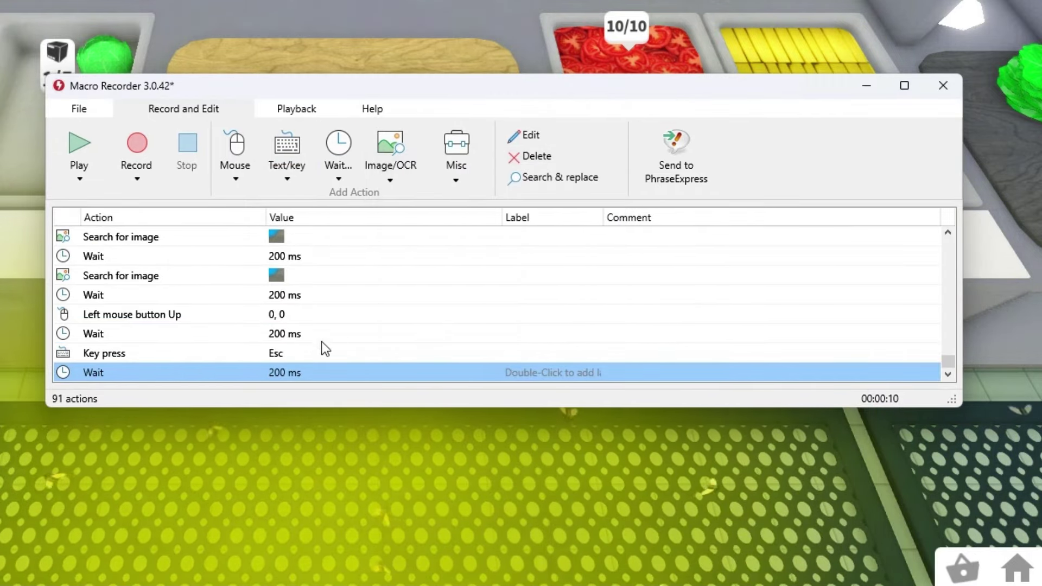
# Add a second Esc key press at the macro's end, again followed by a 200 ms wait.
pyautogui.click(286, 146)
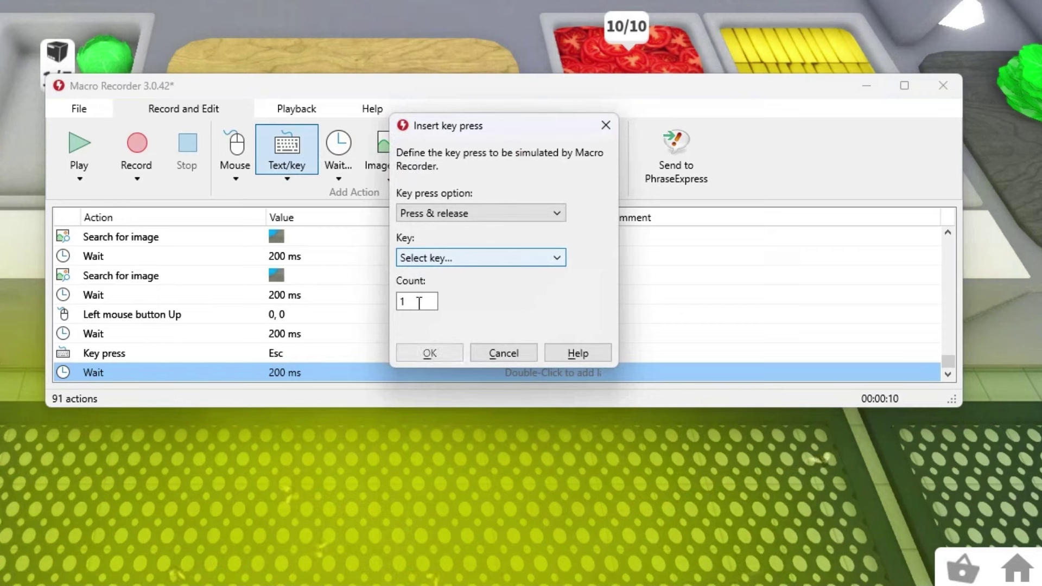
pyautogui.click(439, 257)
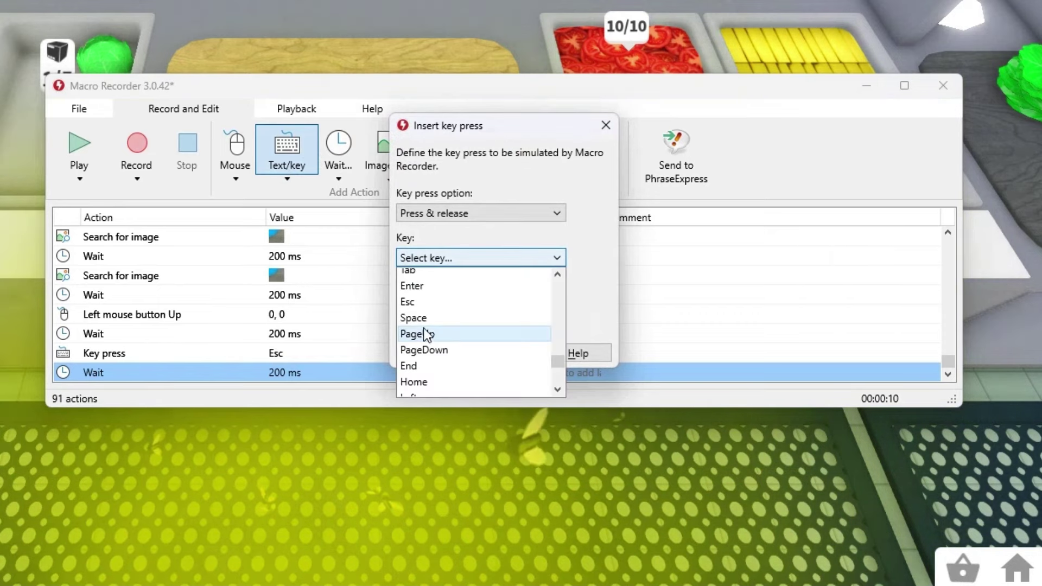
pyautogui.click(411, 302)
pyautogui.click(429, 300)
pyautogui.click(338, 144)
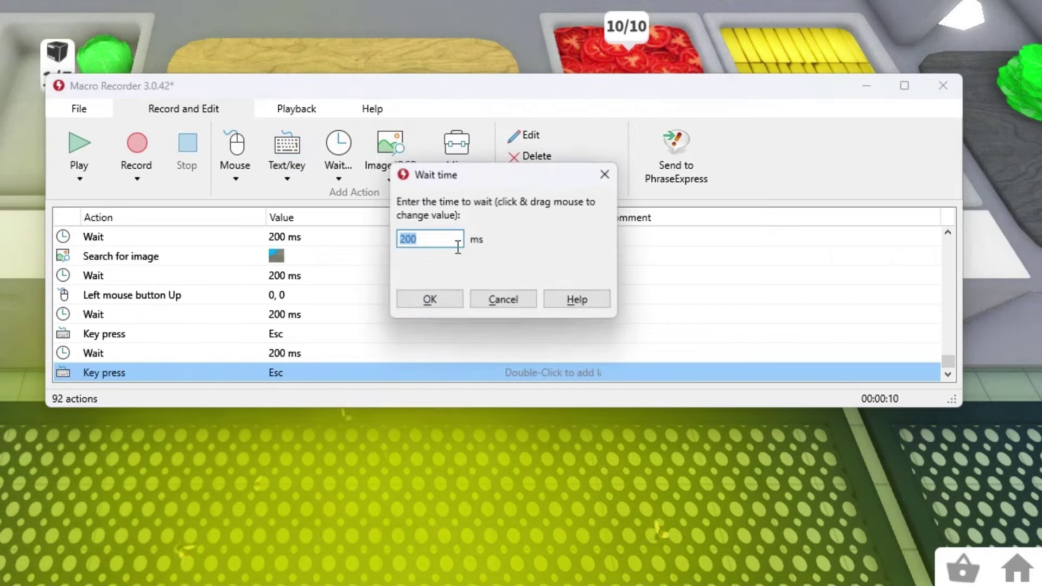
pyautogui.click(428, 299)
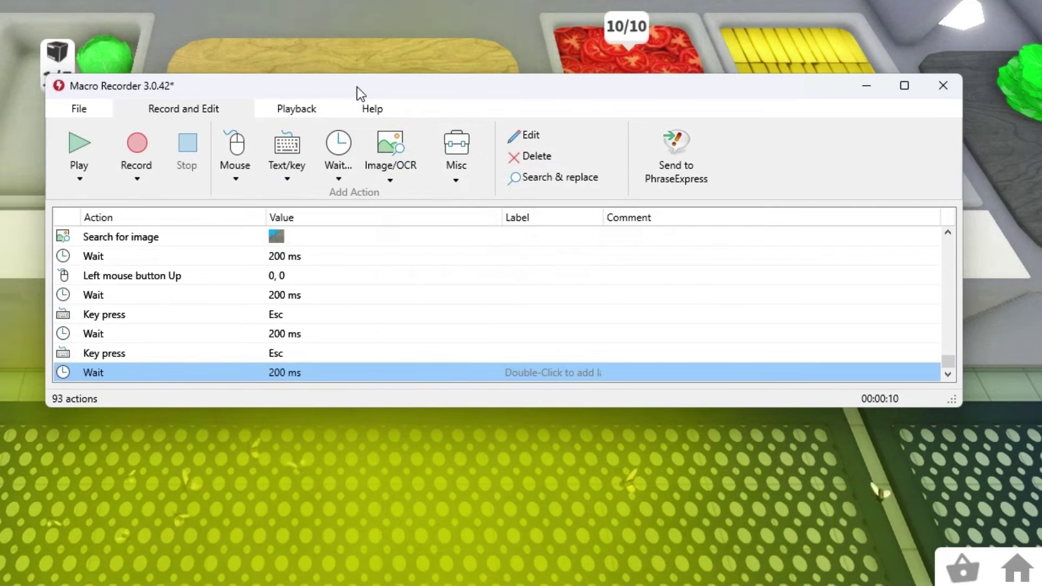
# Add a left button Down action at X 950, Y 550 on the cutting board, followed by a 200 ms wait.
pyautogui.moveTo(357, 87); pyautogui.dragTo(363, 222)
pyautogui.click(242, 277)
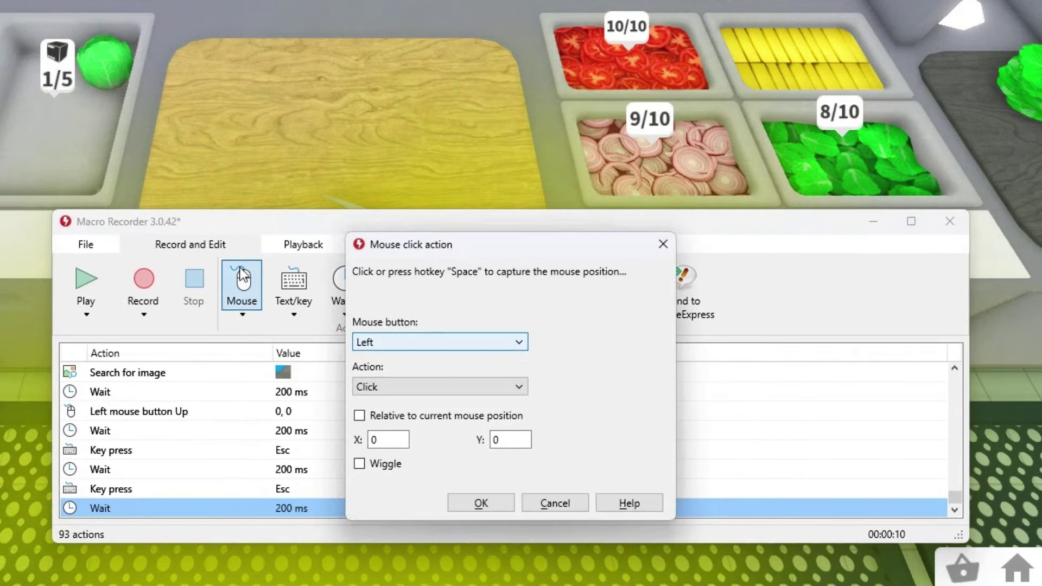
pyautogui.click(386, 388)
pyautogui.click(428, 434)
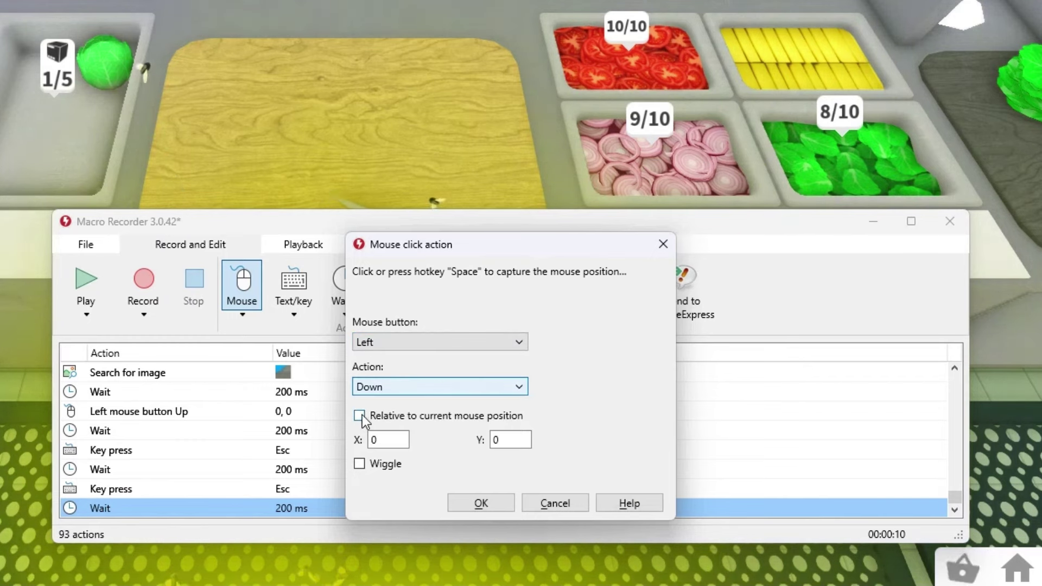
pyautogui.click(388, 442)
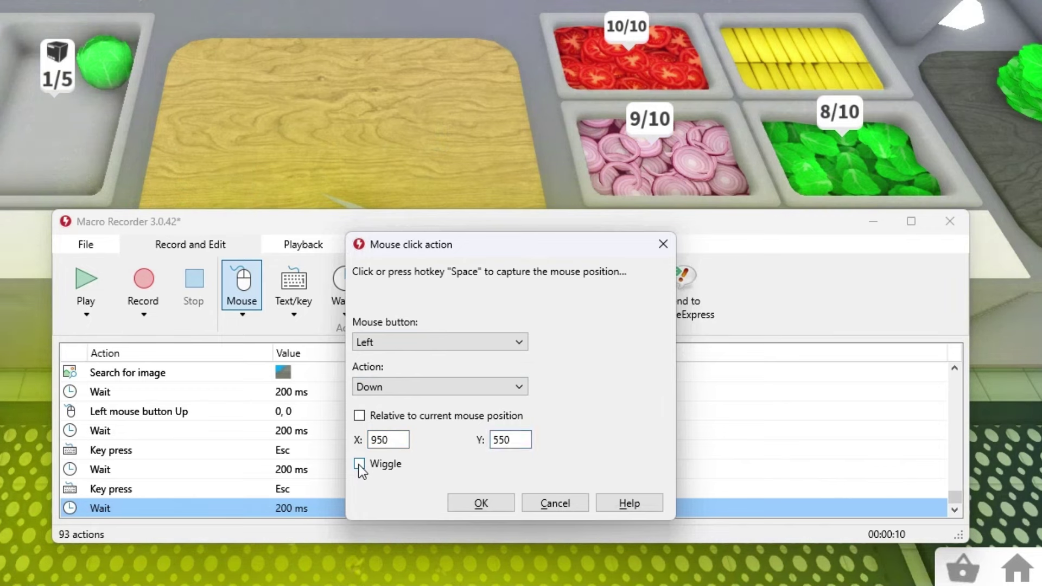
pyautogui.click(480, 503)
# Add a left button Down action with Wiggle at X 1550, Y 600 over the chopped lettuce bin, followed by a 200 ms wait.
pyautogui.click(242, 283)
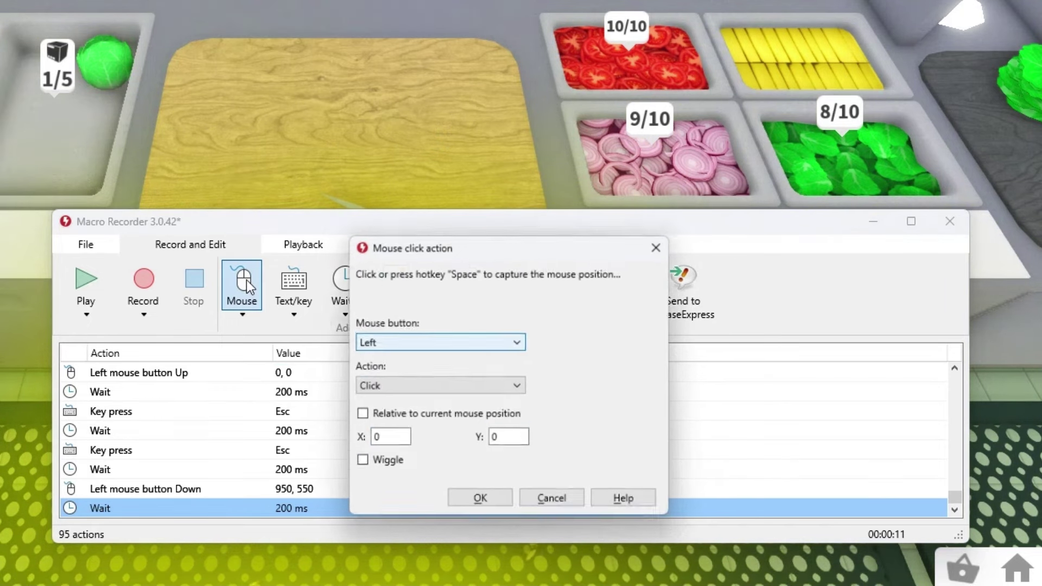
pyautogui.click(391, 387)
pyautogui.click(374, 437)
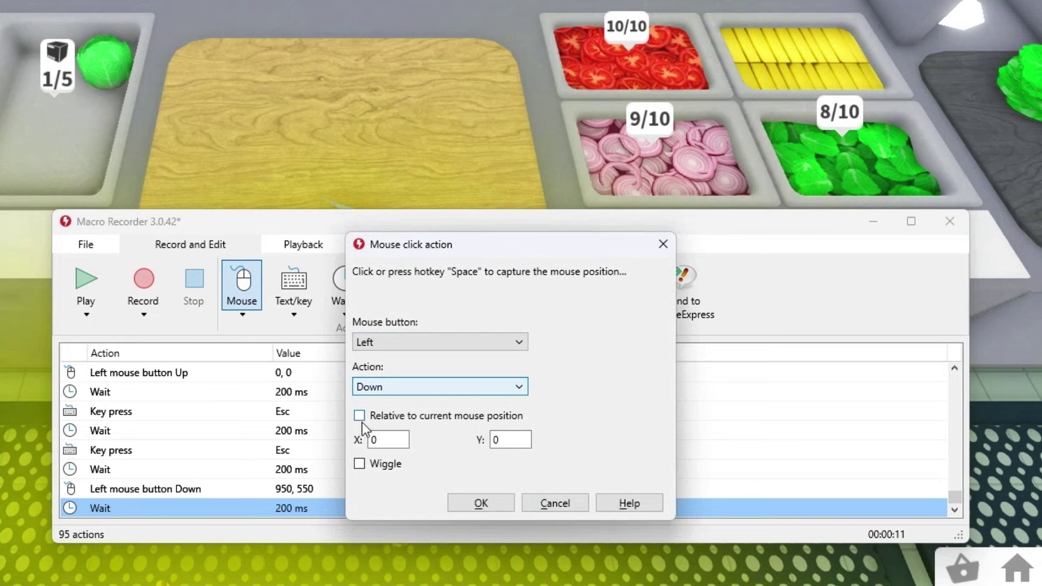
pyautogui.click(384, 441)
pyautogui.press('space')
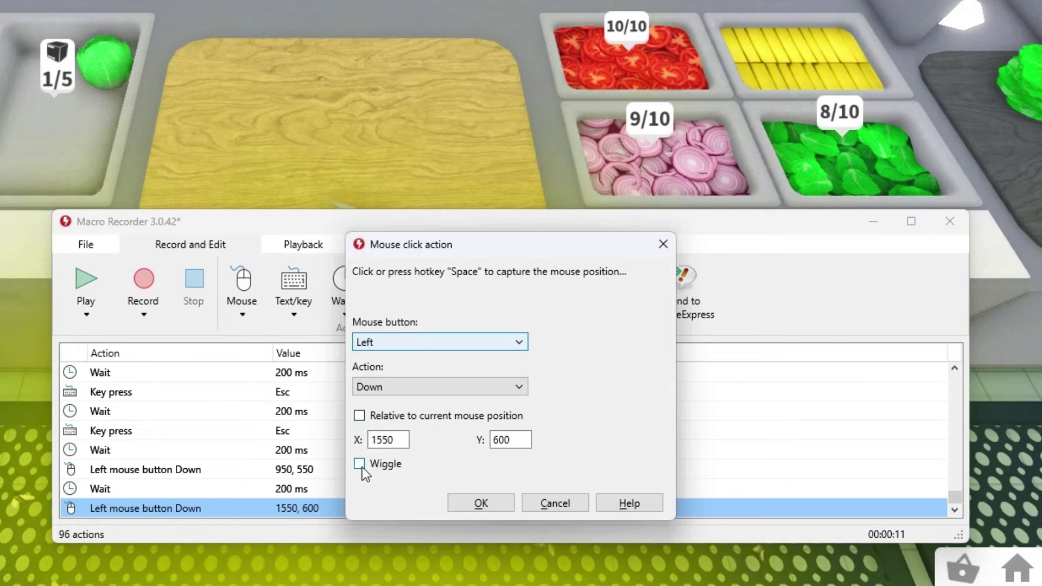
pyautogui.click(361, 465)
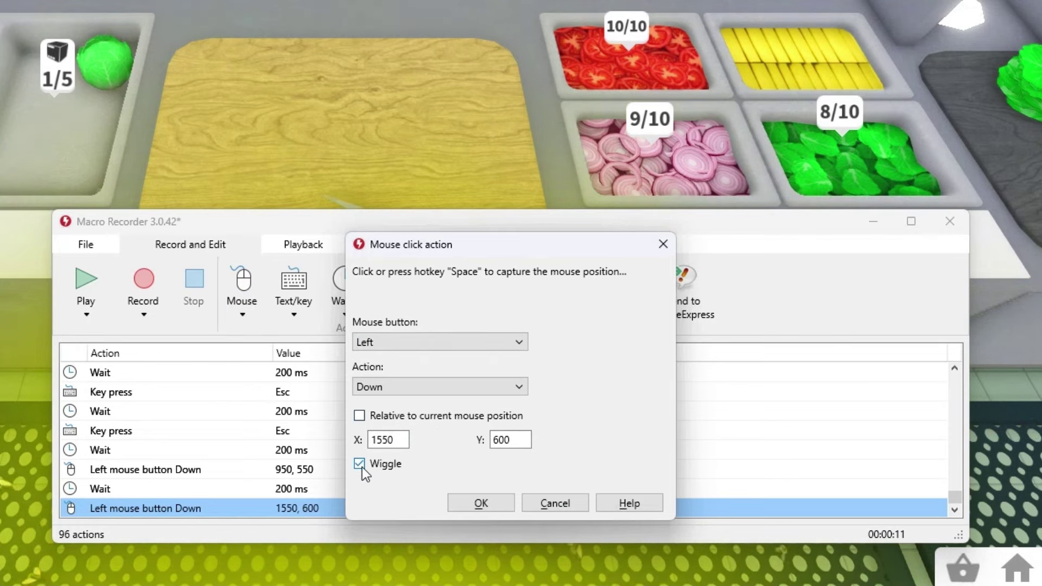
pyautogui.click(478, 503)
pyautogui.click(352, 288)
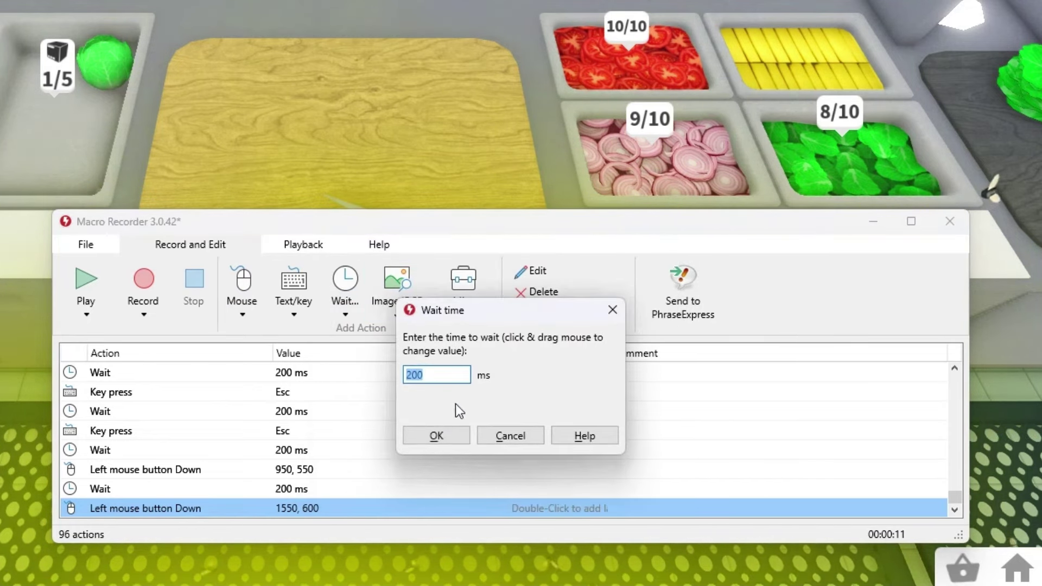
pyautogui.click(430, 433)
# Add a left button Up action relative to the current mouse position with Wiggle at the macro's end, followed by a 200 ms wait.
pyautogui.click(242, 284)
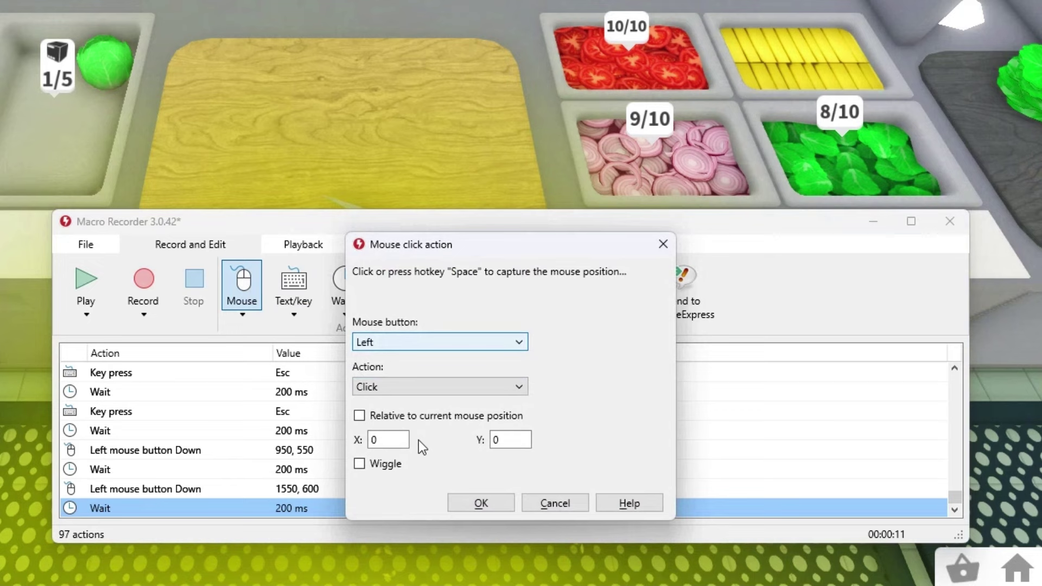
pyautogui.click(369, 395)
pyautogui.click(380, 451)
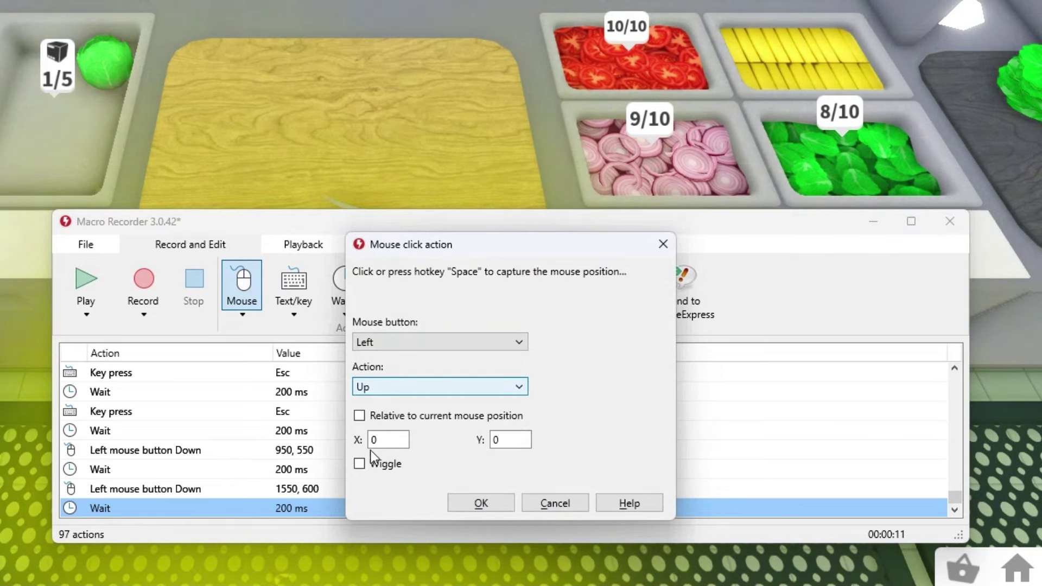
pyautogui.click(359, 418)
pyautogui.click(359, 463)
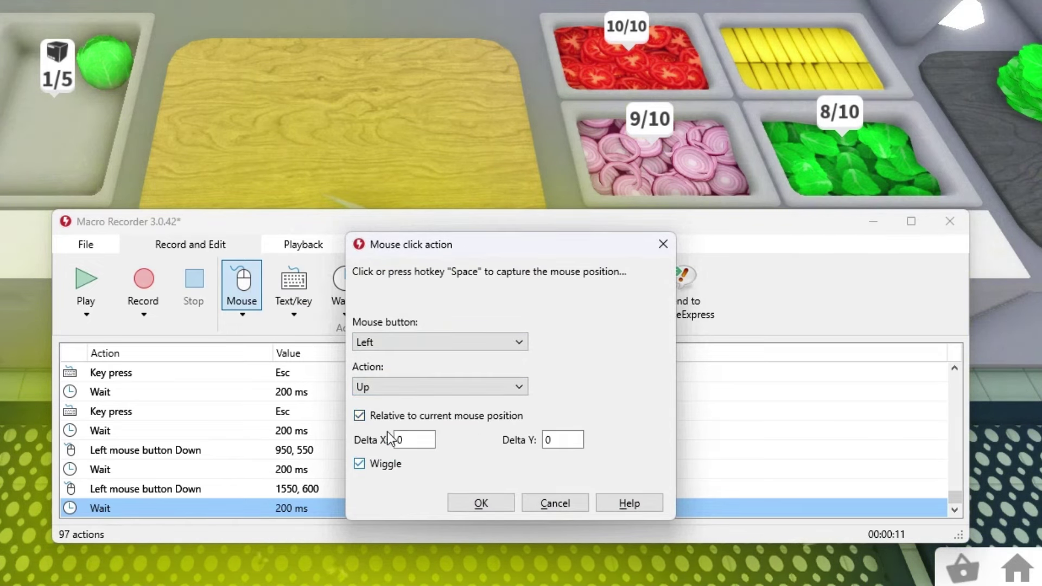
pyautogui.click(480, 503)
pyautogui.click(455, 438)
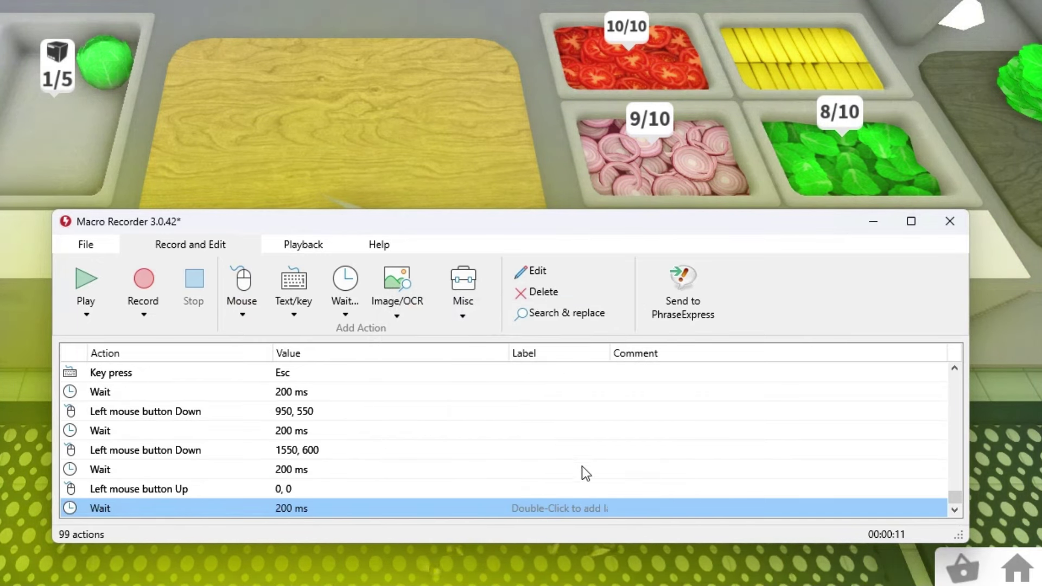
# Play the macro from its first action, with the Macro Recorder window moved clear of the cutting board and vegetable bins.
pyautogui.moveTo(958, 498); pyautogui.dragTo(945, 363)
pyautogui.click(263, 370)
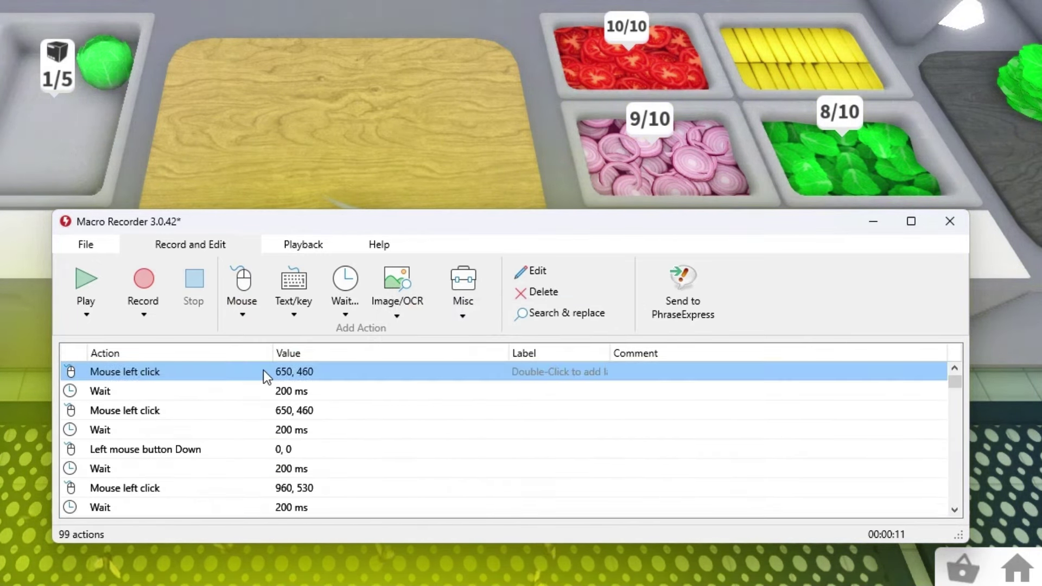
pyautogui.moveTo(366, 217); pyautogui.dragTo(457, 477)
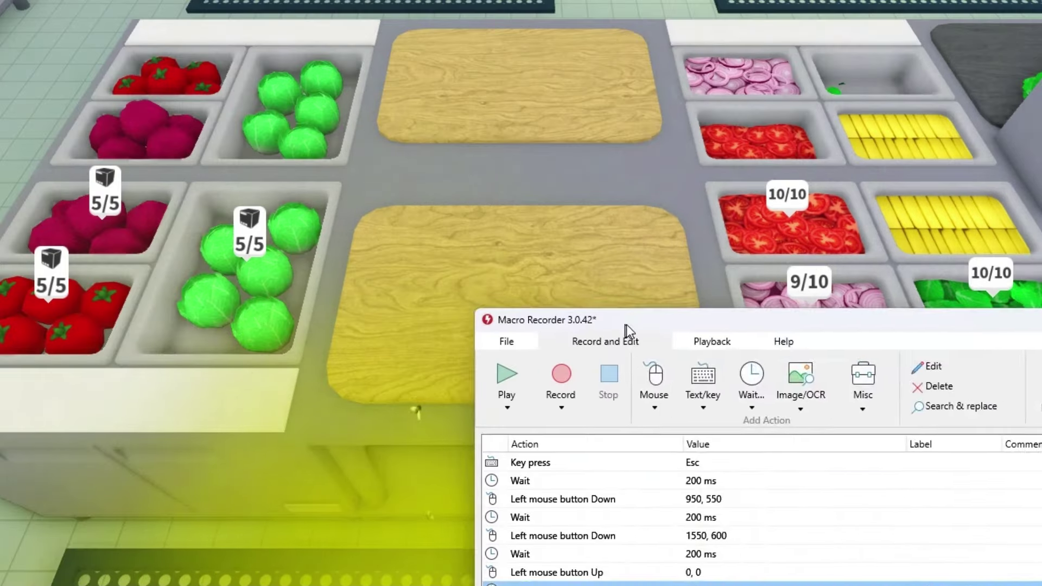
pyautogui.moveTo(609, 449); pyautogui.dragTo(926, 520)
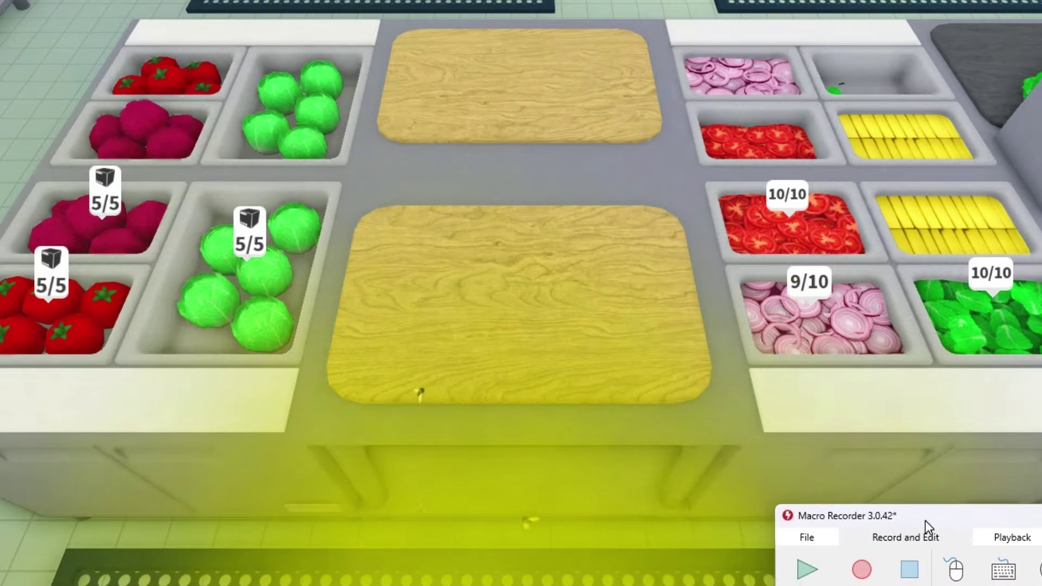
pyautogui.click(808, 575)
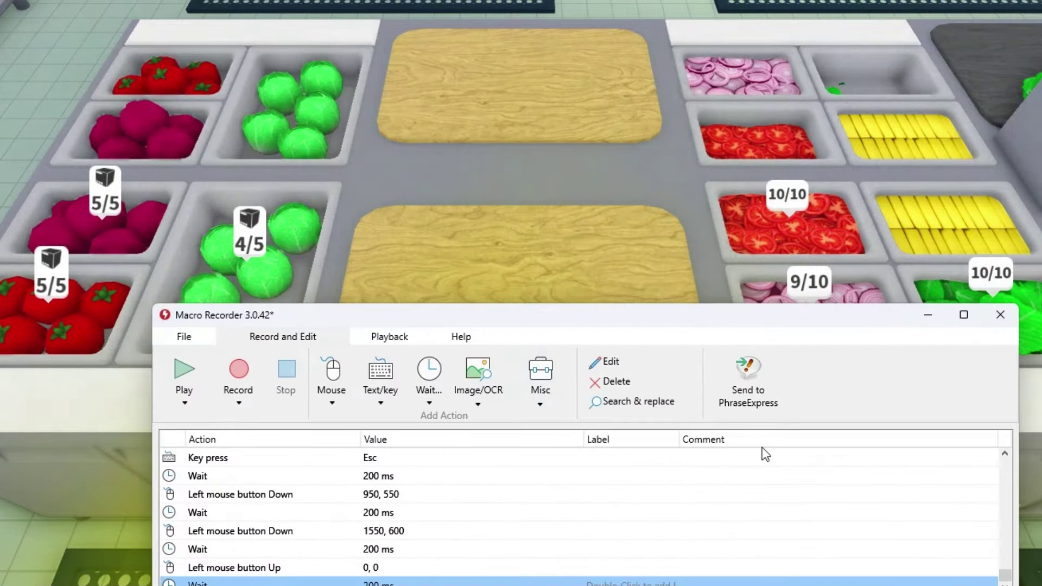
# Copy all of the macro's actions and paste them after the final 200 ms wait.
pyautogui.moveTo(755, 328)
pyautogui.mouseDown()
pyautogui.moveTo(780, 441)
pyautogui.moveTo(760, 507)
pyautogui.moveTo(749, 332)
pyautogui.mouseUp()
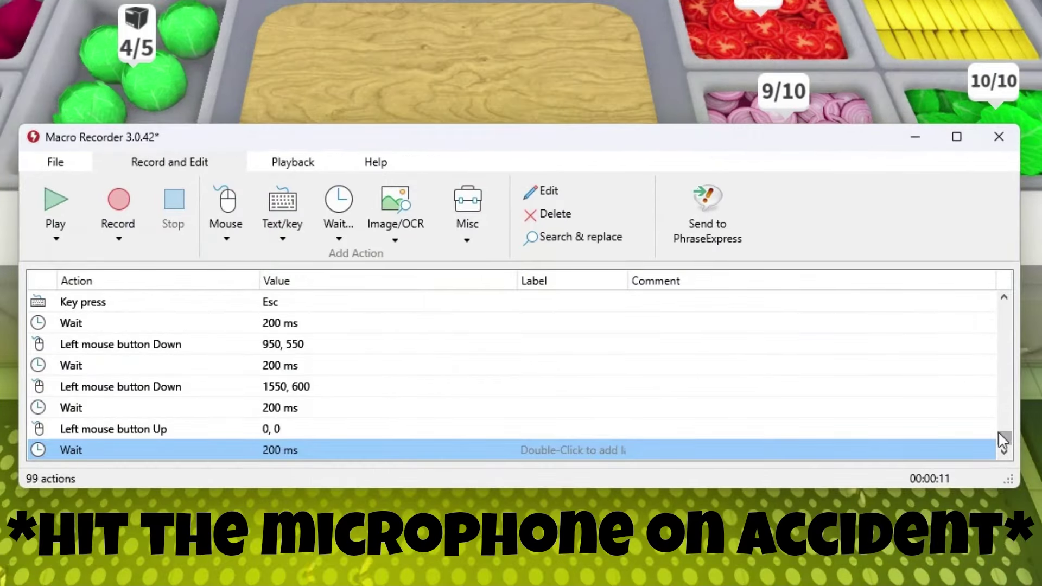
pyautogui.moveTo(1000, 438); pyautogui.dragTo(996, 298)
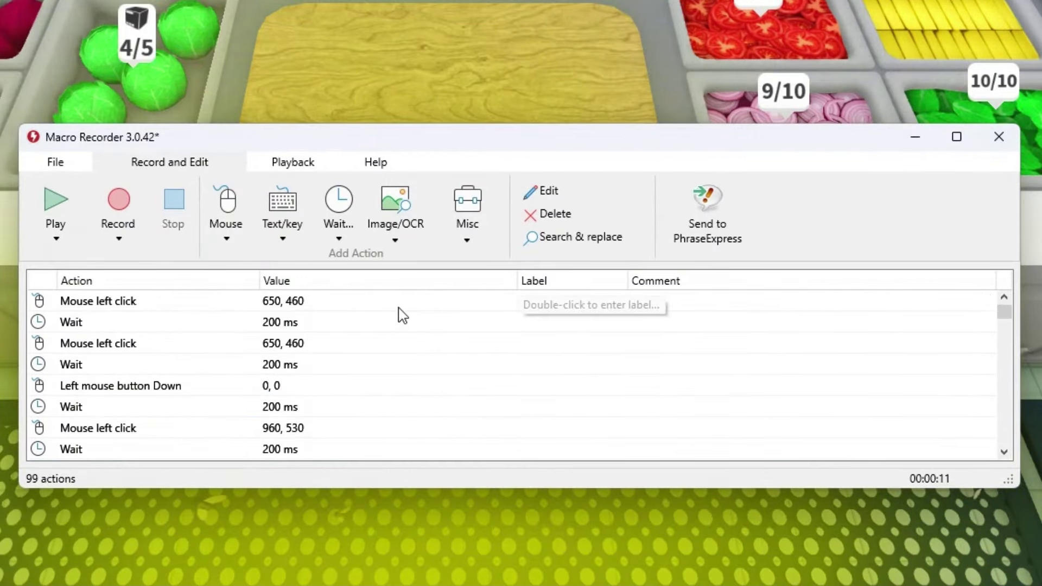
pyautogui.click(225, 304)
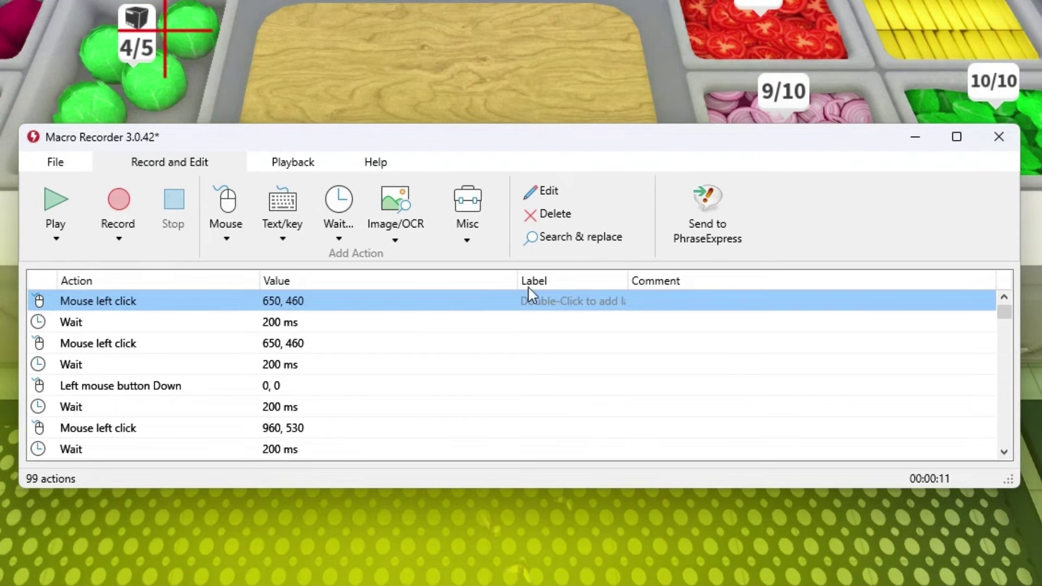
pyautogui.moveTo(1004, 323); pyautogui.dragTo(1012, 470)
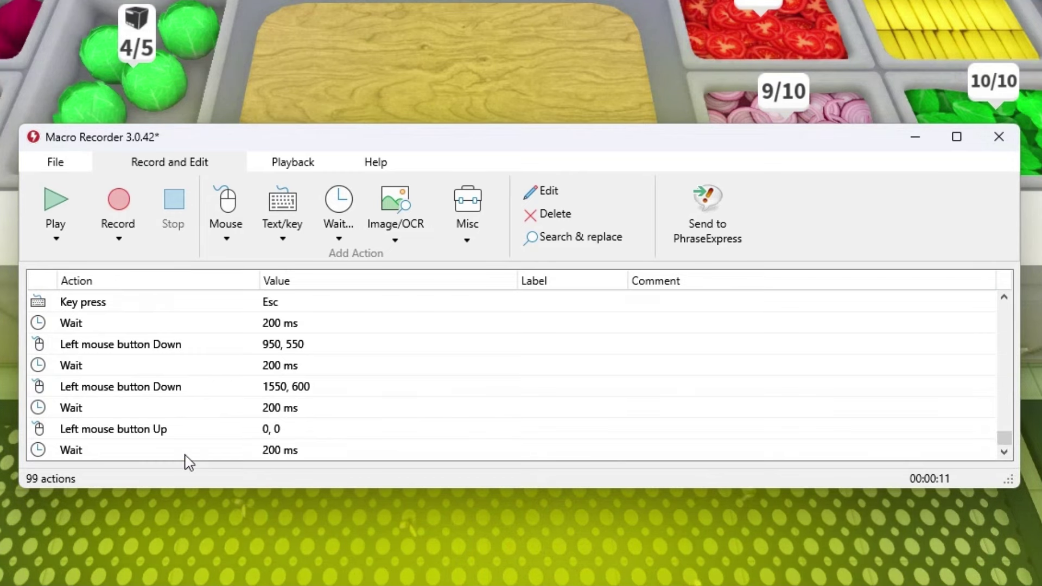
pyautogui.hotkey('ctrl', 'a')
pyautogui.rightClick(228, 379)
pyautogui.click(298, 495)
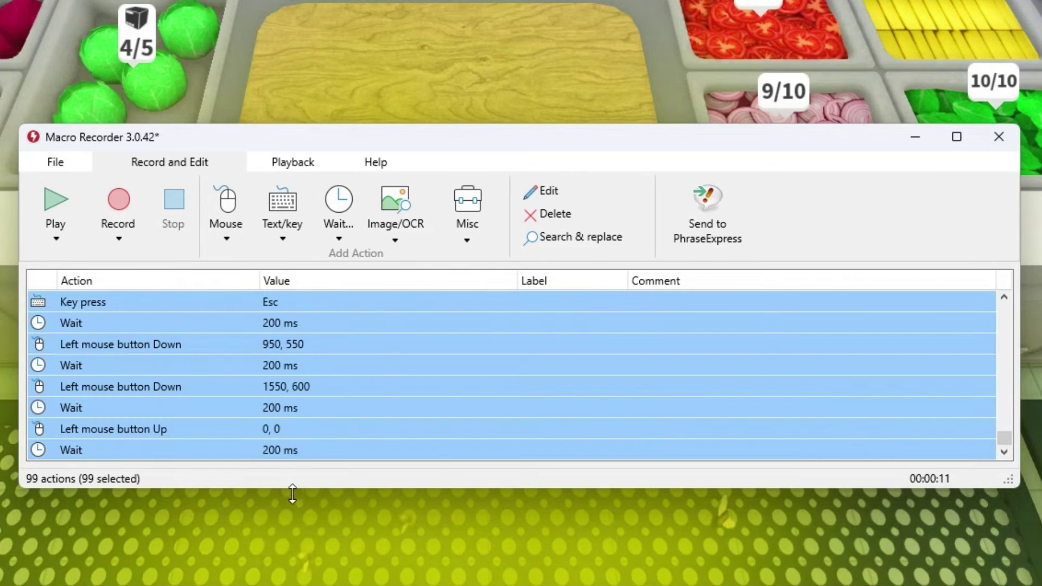
pyautogui.click(164, 451)
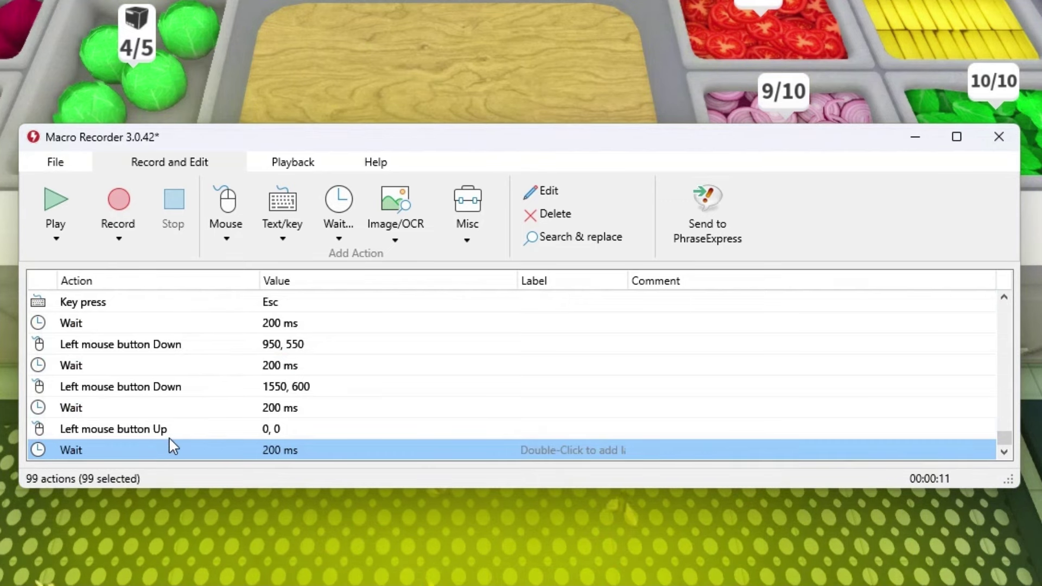
pyautogui.hotkey('ctrl', 'v')
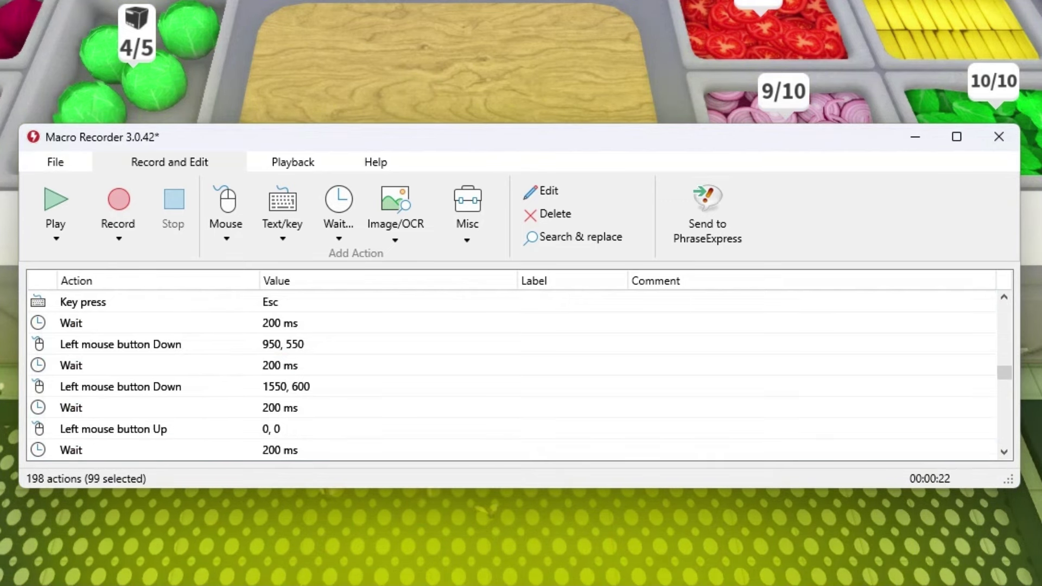
# Paste the copied block of actions five more times after the macro's existing actions.
pyautogui.moveTo(1007, 378); pyautogui.dragTo(1006, 439)
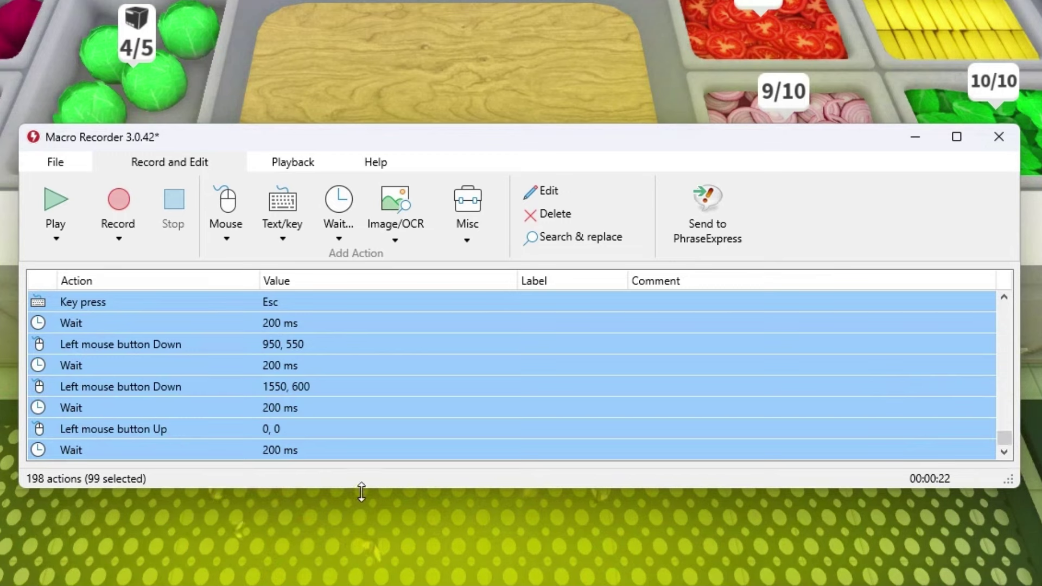
pyautogui.click(239, 451)
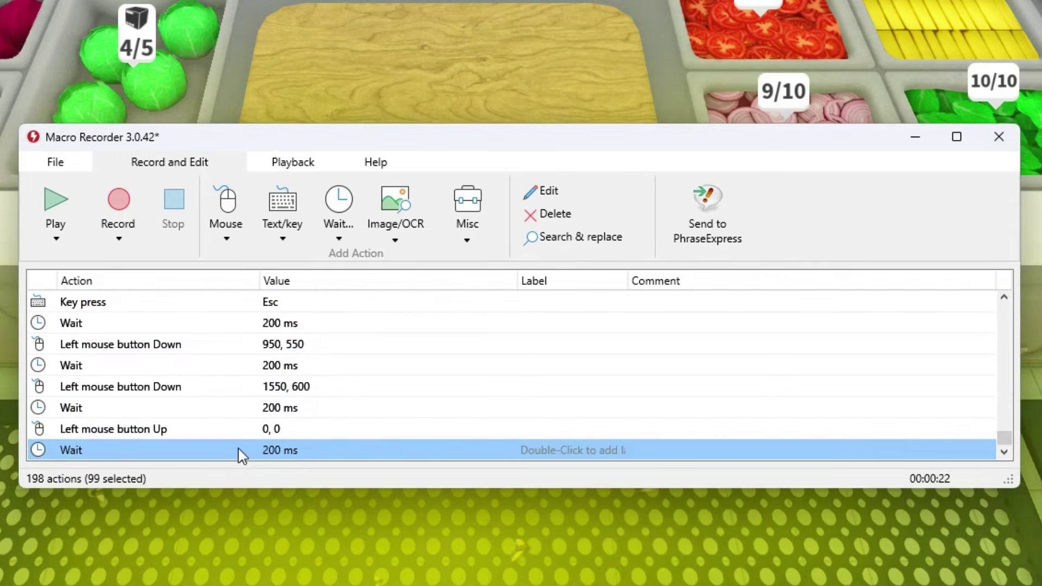
pyautogui.hotkey('ctrl', 'v')
pyautogui.moveTo(1008, 400); pyautogui.dragTo(1006, 441)
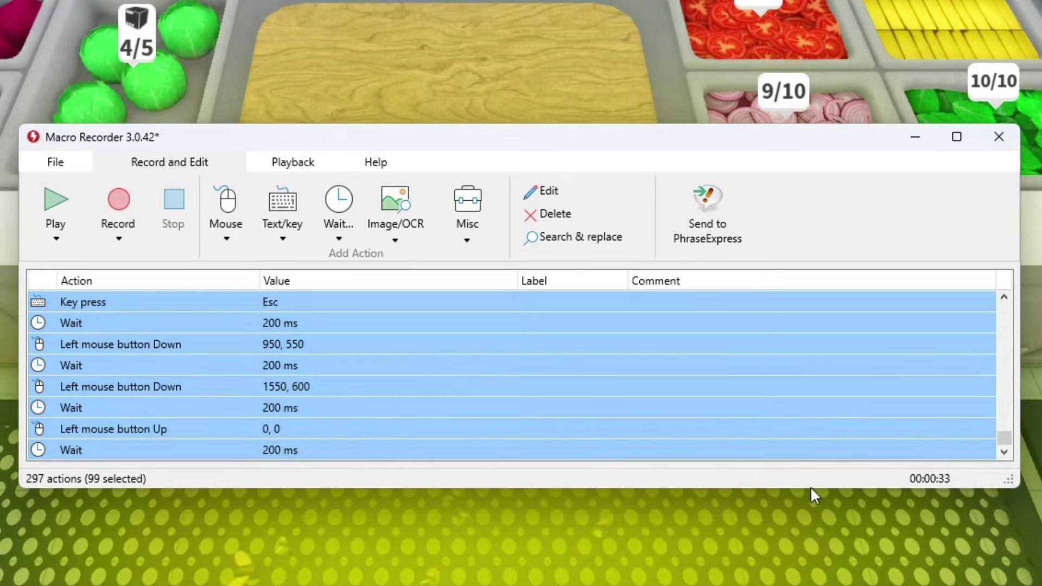
pyautogui.click(255, 453)
pyautogui.hotkey('ctrl', 'v')
pyautogui.hotkey('ctrl', 'v')
pyautogui.hotkey('ctrl', 'v')
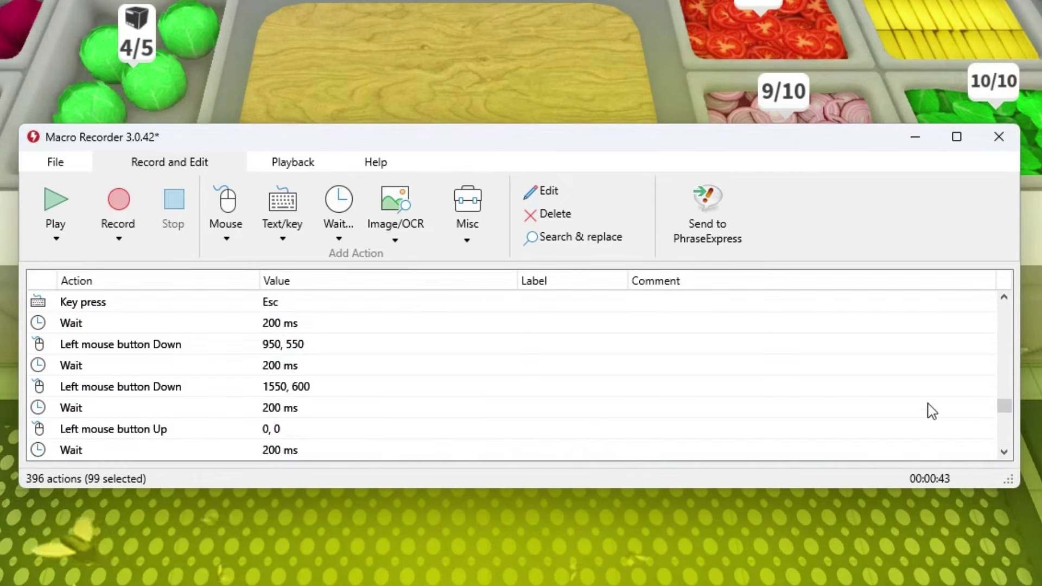
pyautogui.click(240, 449)
pyautogui.hotkey('ctrl', 'v')
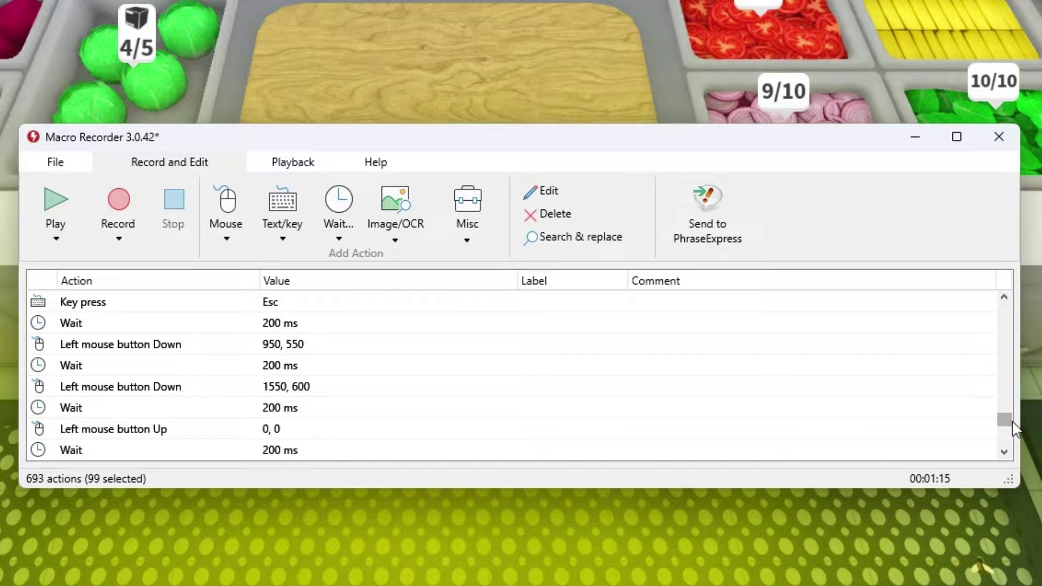
pyautogui.moveTo(1010, 422); pyautogui.dragTo(1006, 540)
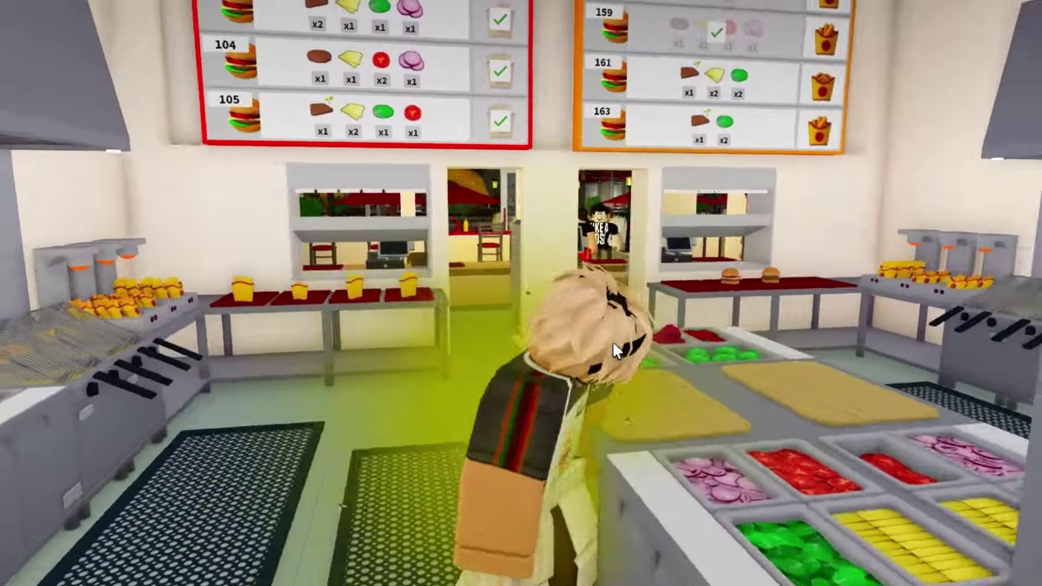
pyautogui.press('w')
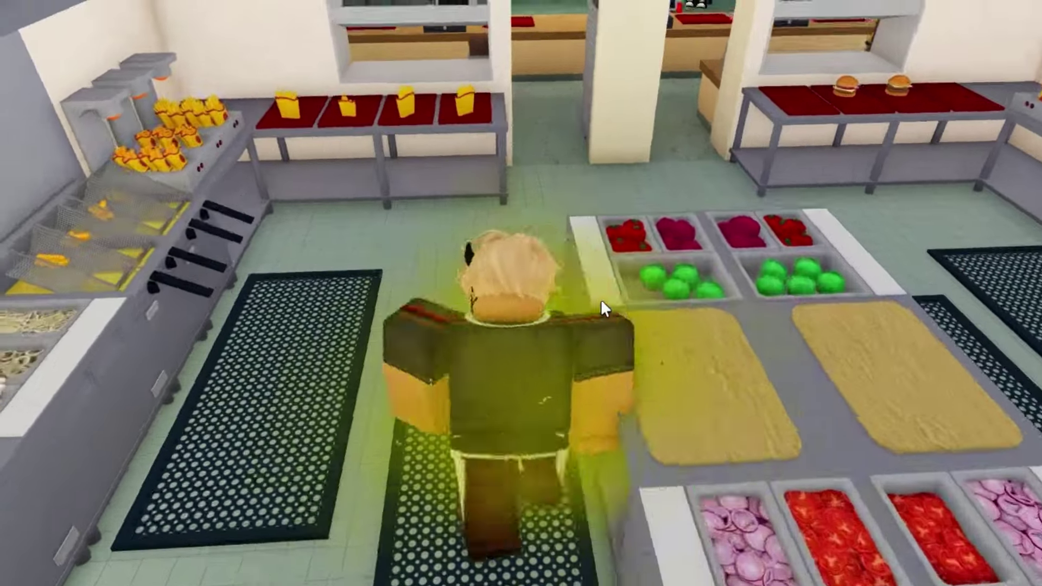
pyautogui.click(691, 408)
pyautogui.click(691, 412)
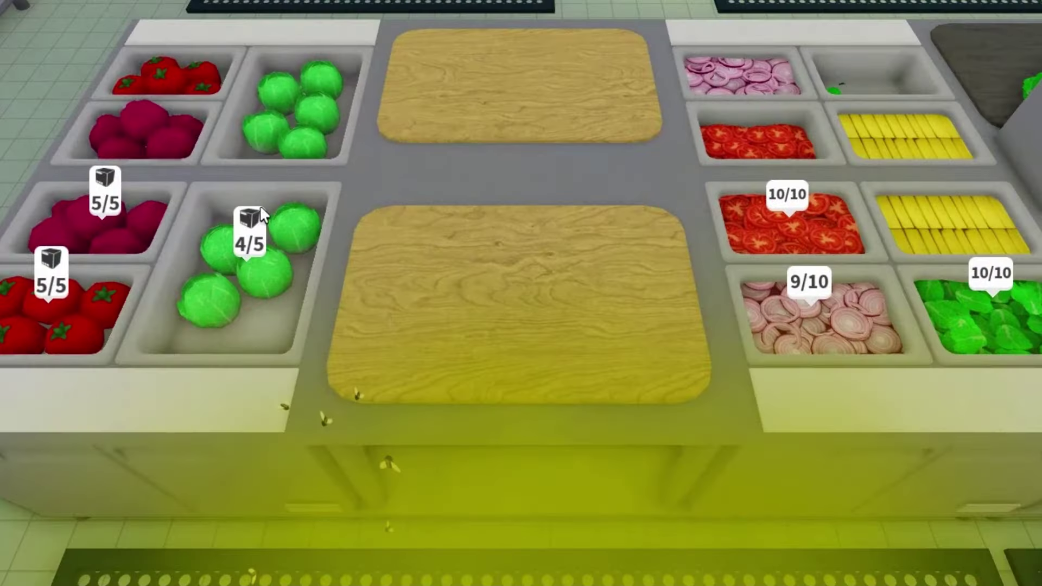
pyautogui.press('w')
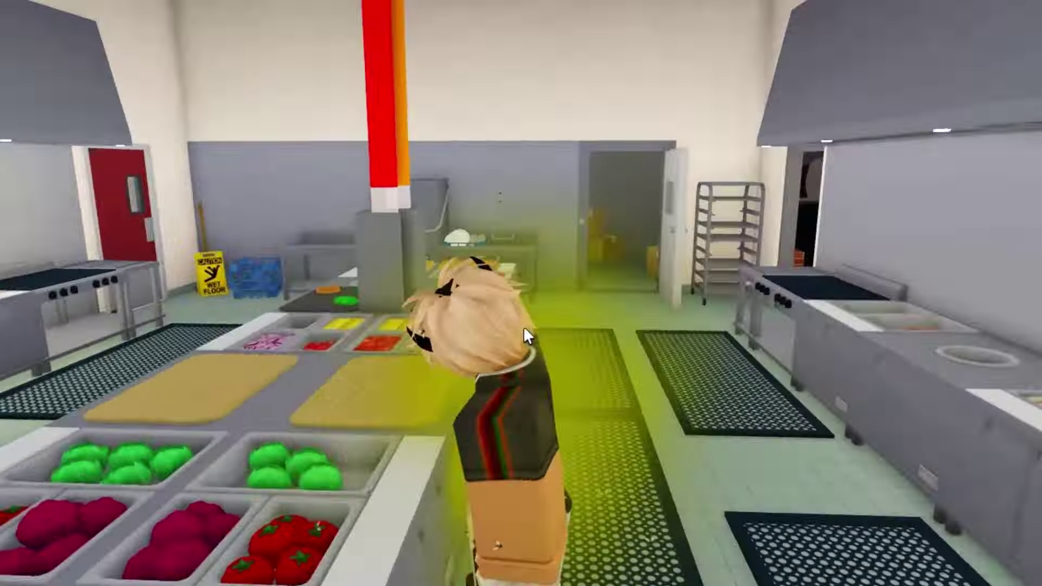
pyautogui.press('s')
pyautogui.press('w')
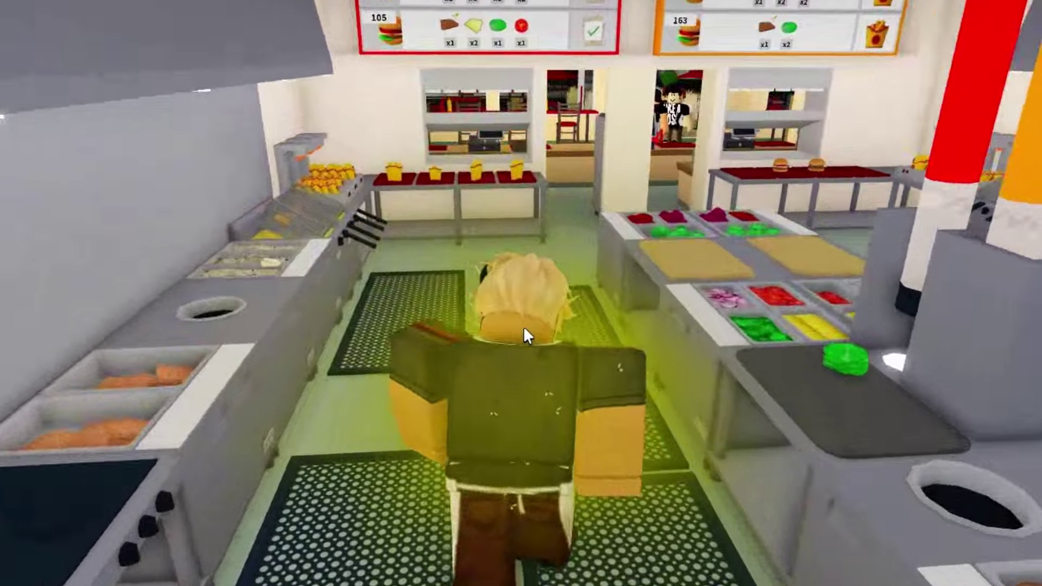
pyautogui.press('space')
pyautogui.press('s')
pyautogui.press('w')
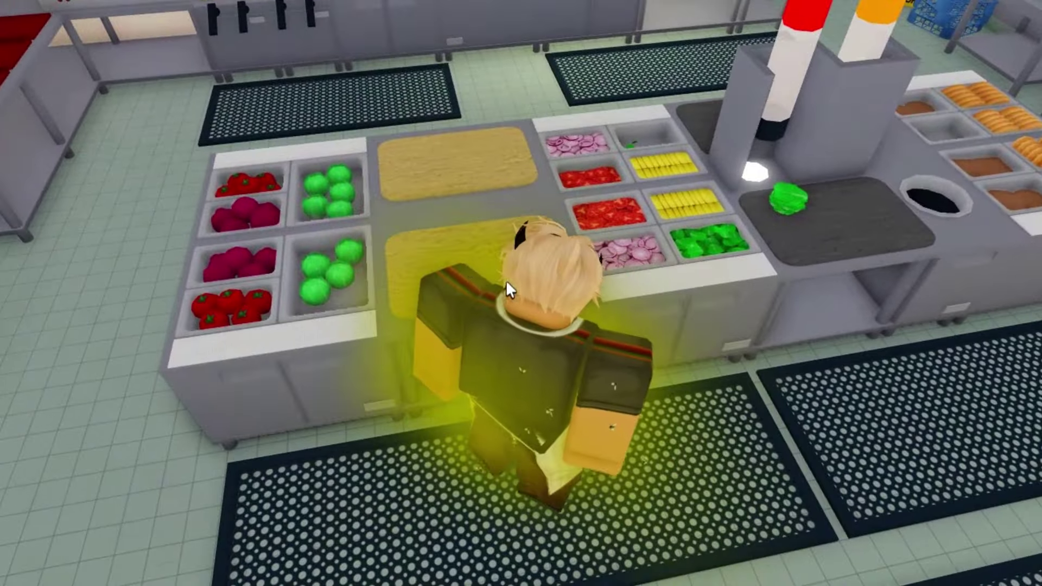
pyautogui.click(444, 274)
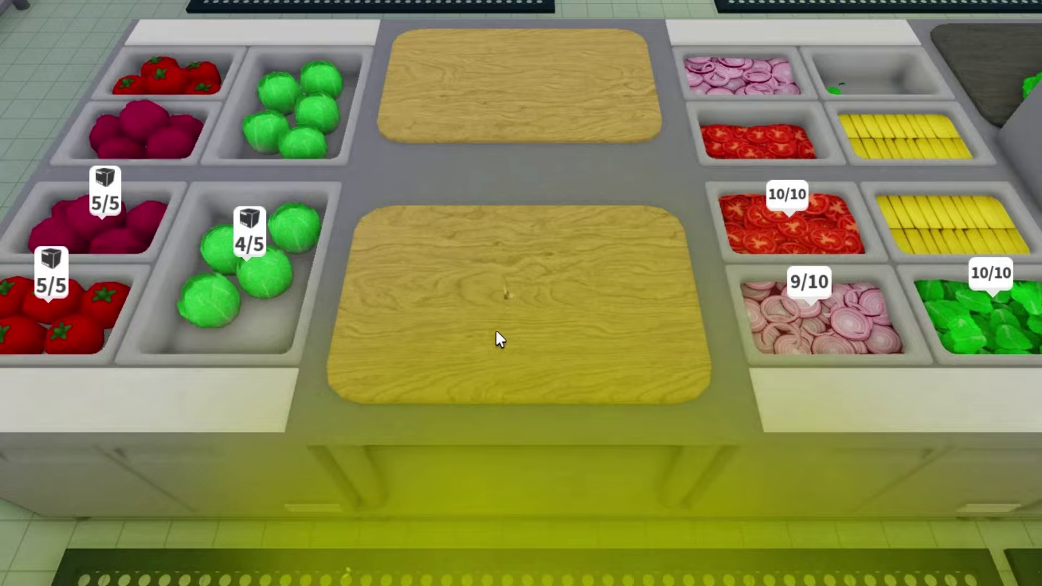
pyautogui.press('space')
pyautogui.rightClick(493, 345)
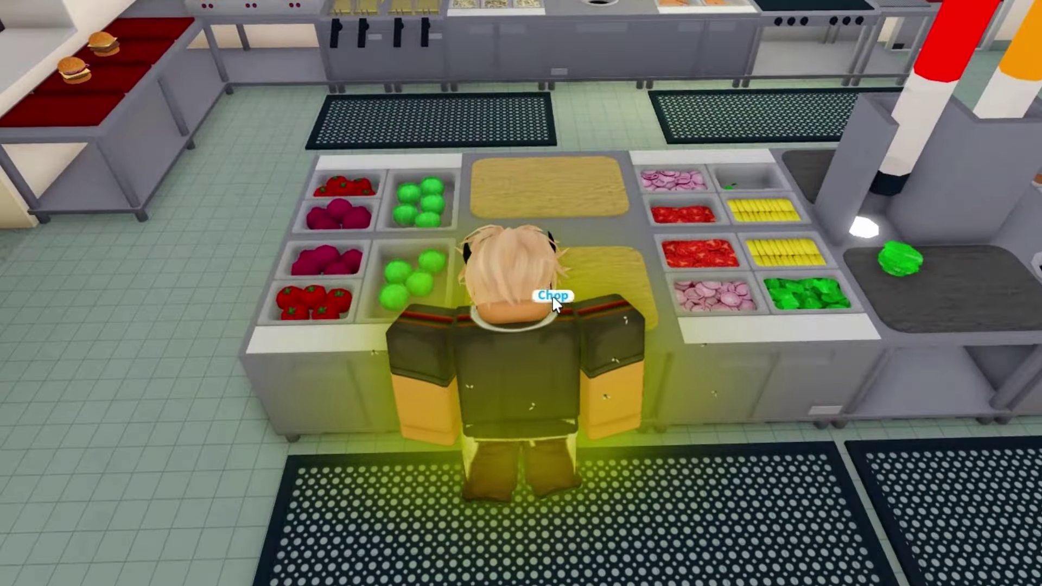
pyautogui.click(552, 296)
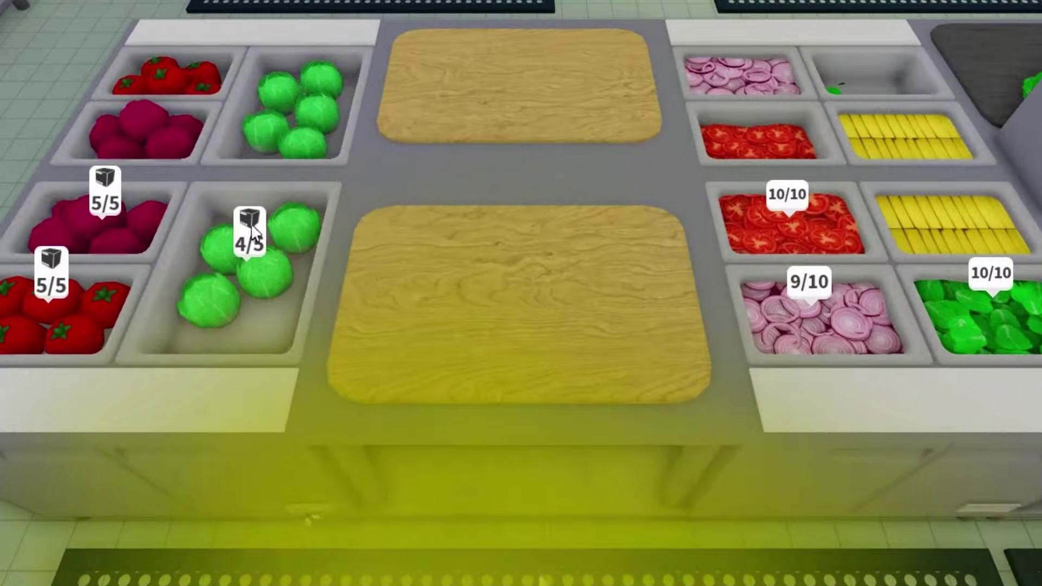
pyautogui.press('space')
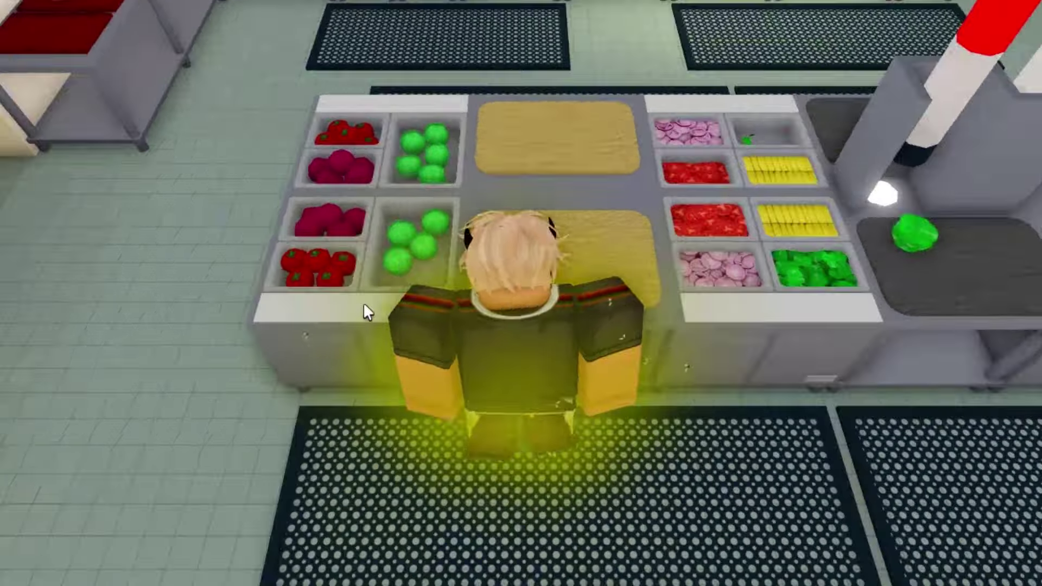
pyautogui.rightClick(371, 298)
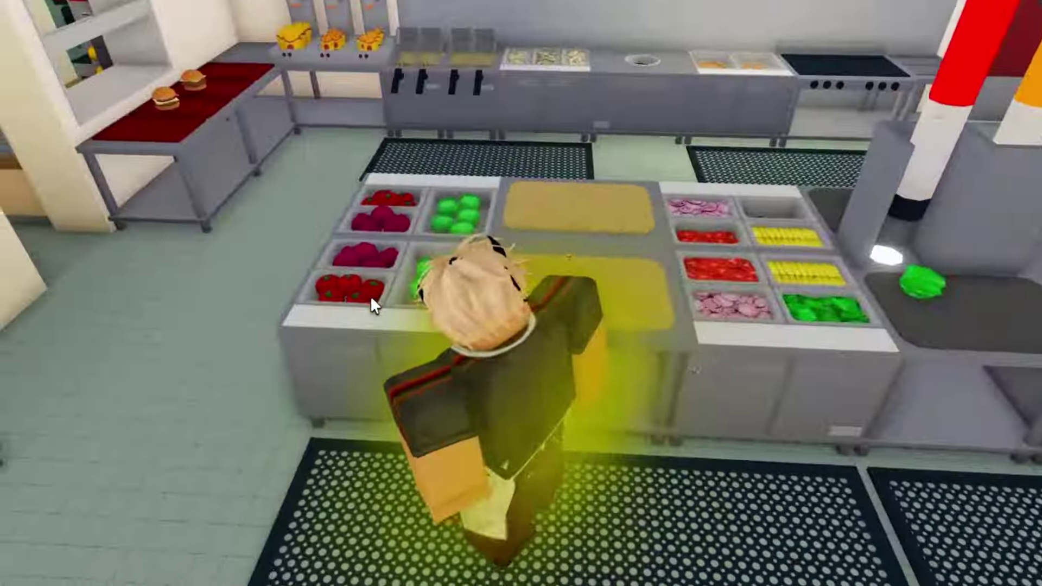
pyautogui.press('w')
pyautogui.rightClick(388, 298)
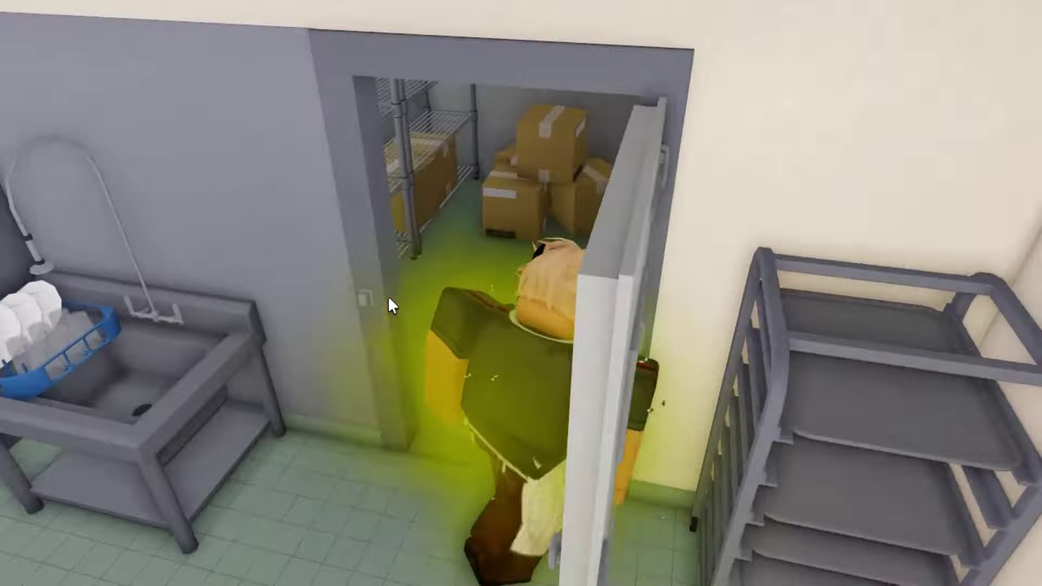
pyautogui.press('w')
pyautogui.rightClick(389, 298)
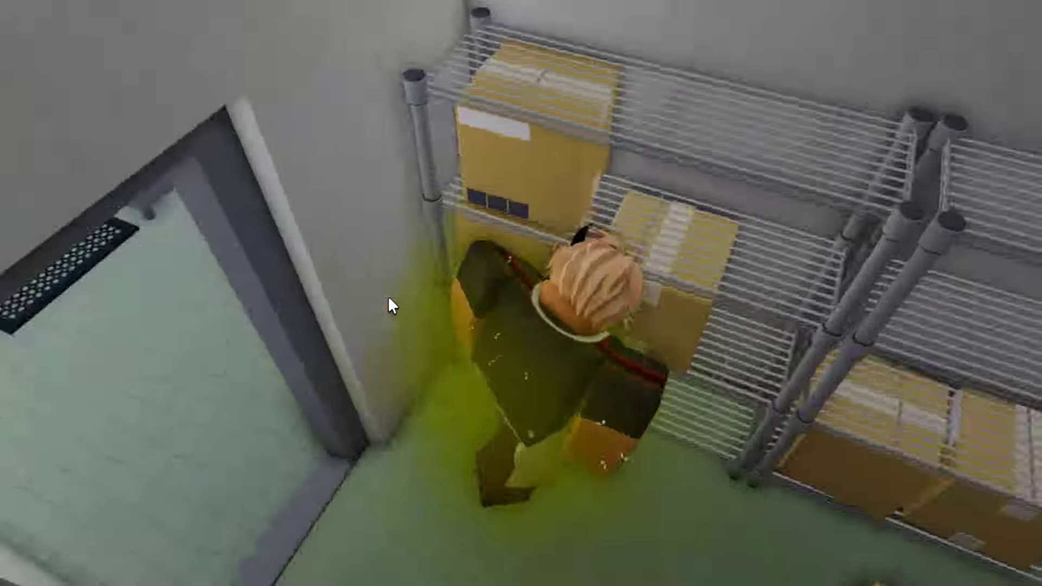
pyautogui.press('w')
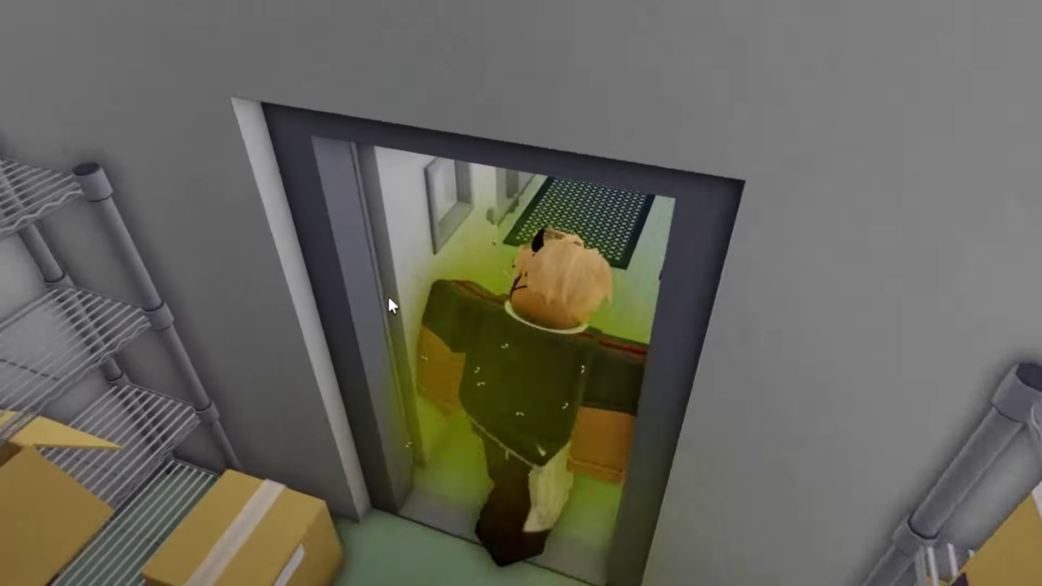
pyautogui.press('s')
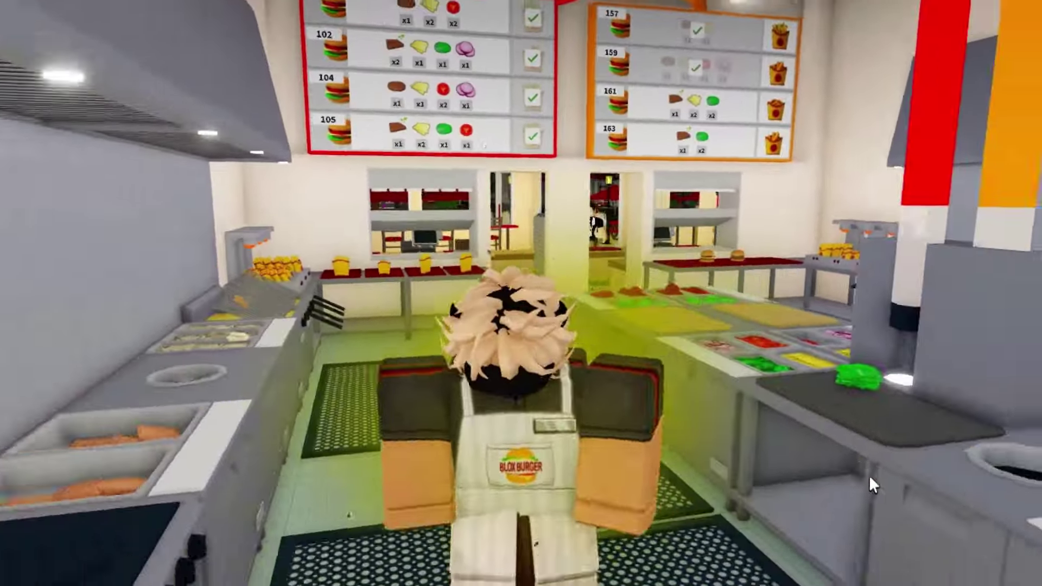
pyautogui.press('s')
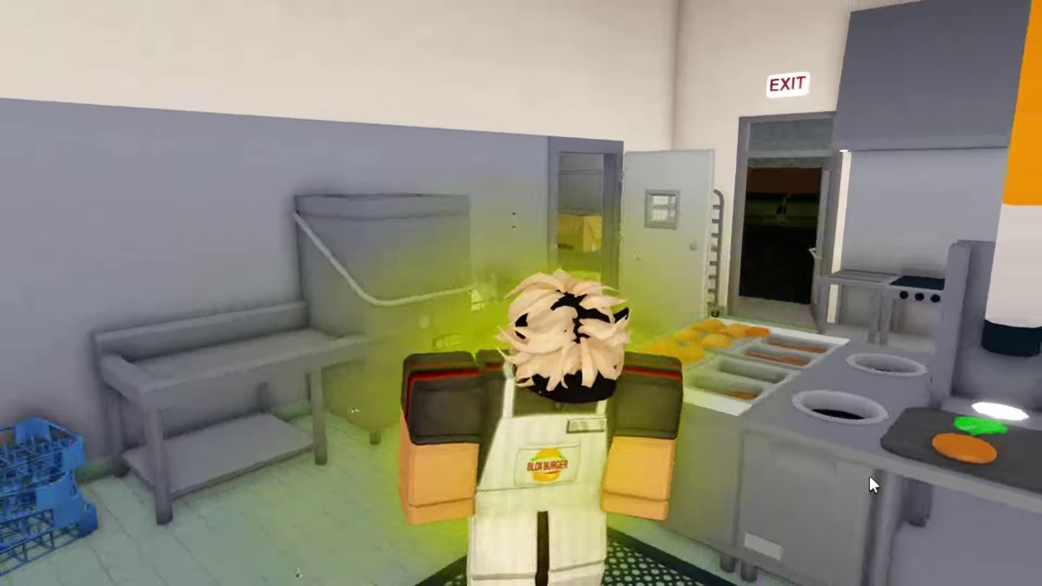
pyautogui.press('w')
pyautogui.press('w')
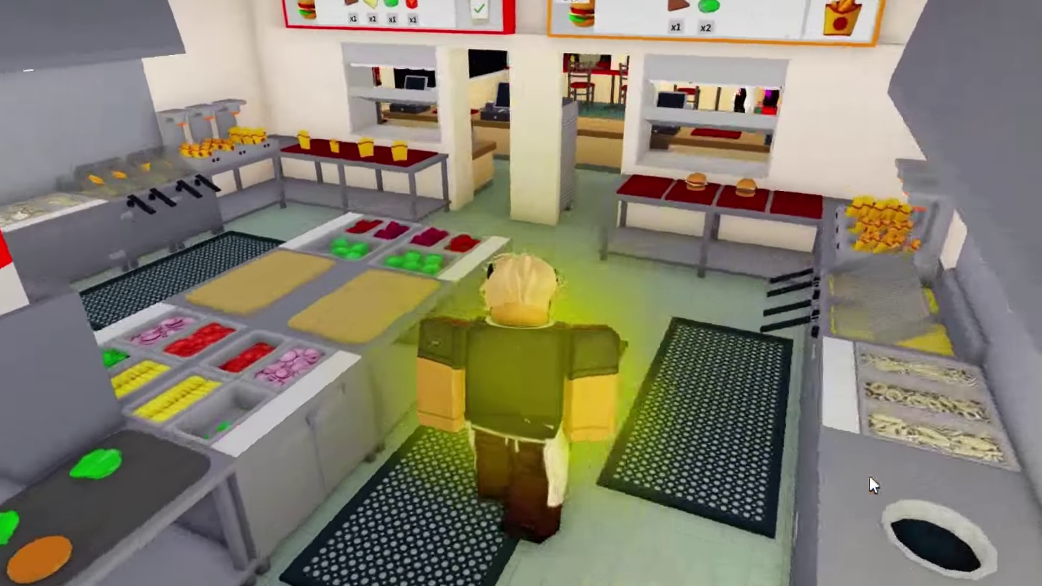
# Walk the character to the vegetable counter and start Chop Veggies at the cutting board beside the lettuce bin.
pyautogui.press('s')
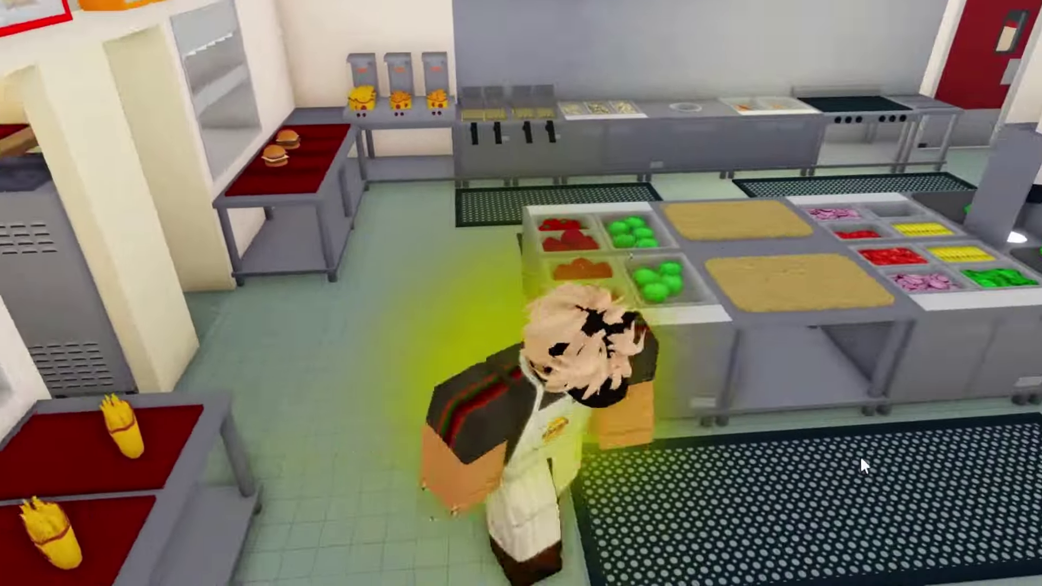
pyautogui.rightClick(850, 447)
pyautogui.press('s')
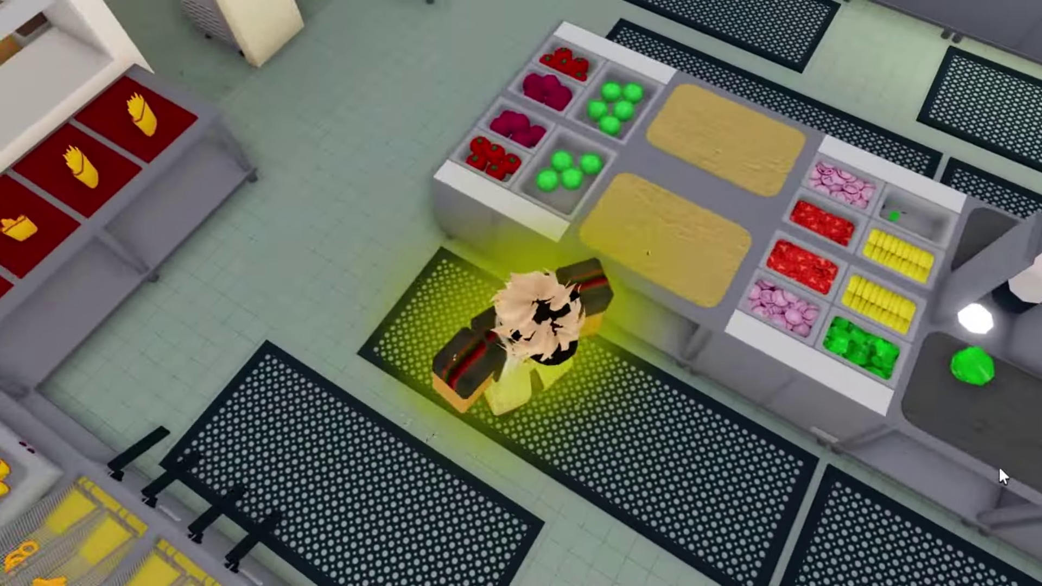
pyautogui.scroll(3, 999, 471)
pyautogui.click(326, 338)
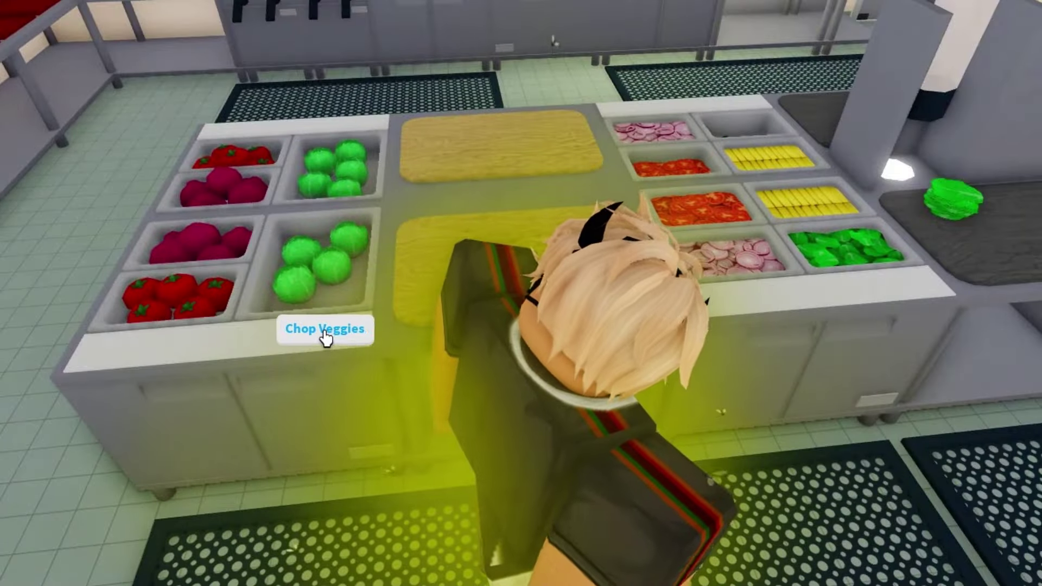
pyautogui.click(324, 332)
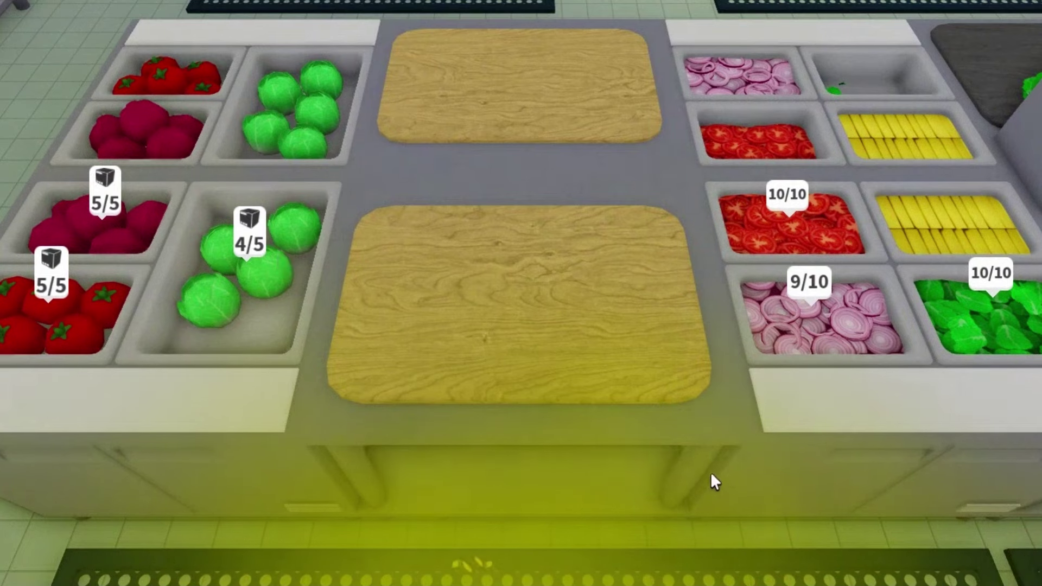
# Place a lettuce on the near cutting board and chop it by tracing each cutting path from its blue start point.
pyautogui.press('super')
pyautogui.moveTo(261, 315); pyautogui.dragTo(522, 287)
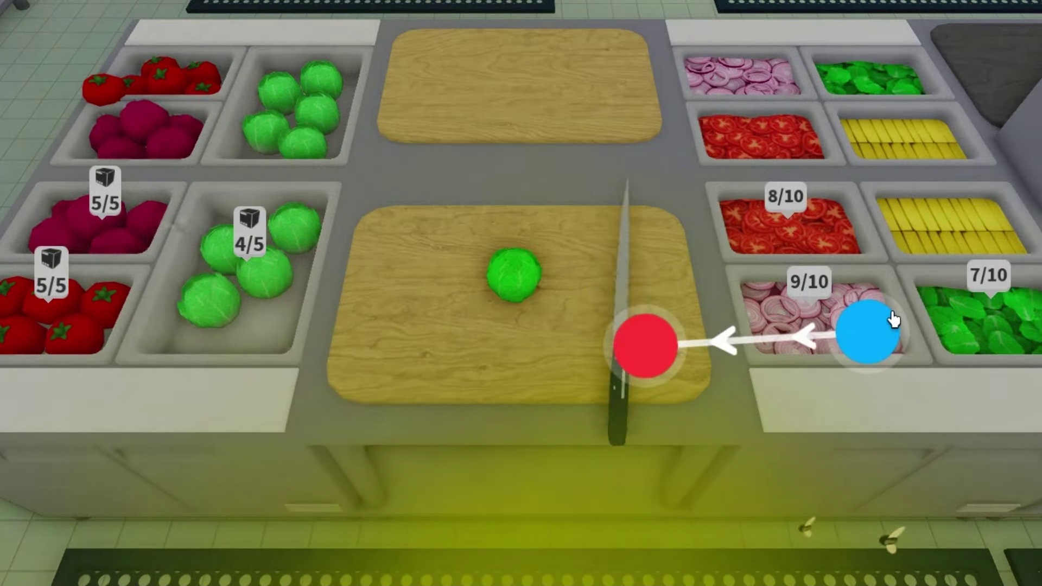
pyautogui.moveTo(892, 320); pyautogui.dragTo(645, 346)
pyautogui.moveTo(347, 58); pyautogui.dragTo(775, 84)
pyautogui.moveTo(246, 249); pyautogui.dragTo(542, 423)
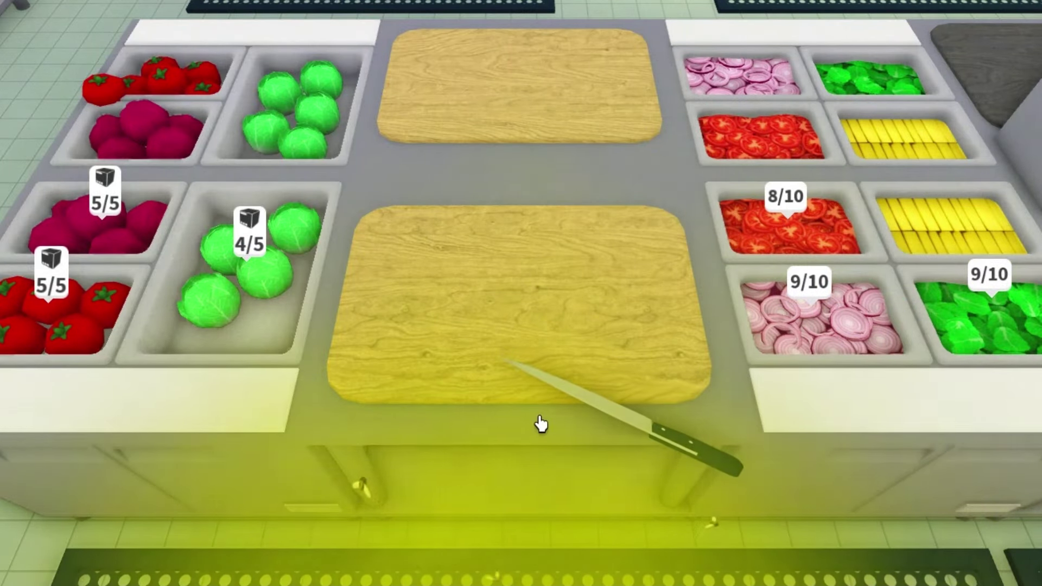
# Move another lettuce from the near bin onto the cutting board and chop it along the path from blue through the red points.
pyautogui.moveTo(209, 299); pyautogui.dragTo(521, 280)
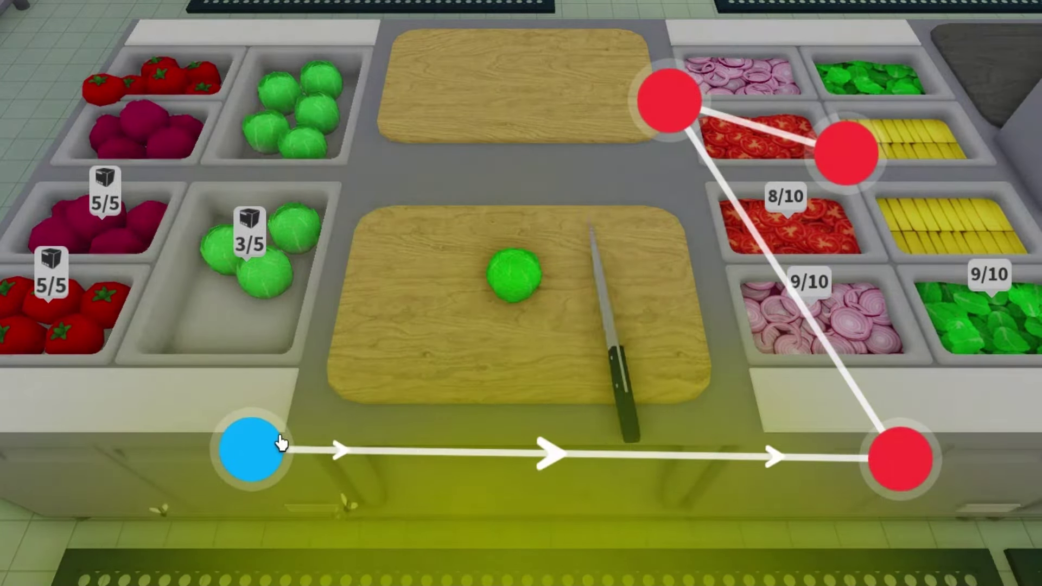
pyautogui.moveTo(281, 442); pyautogui.dragTo(845, 153)
pyautogui.moveTo(446, 93); pyautogui.dragTo(883, 438)
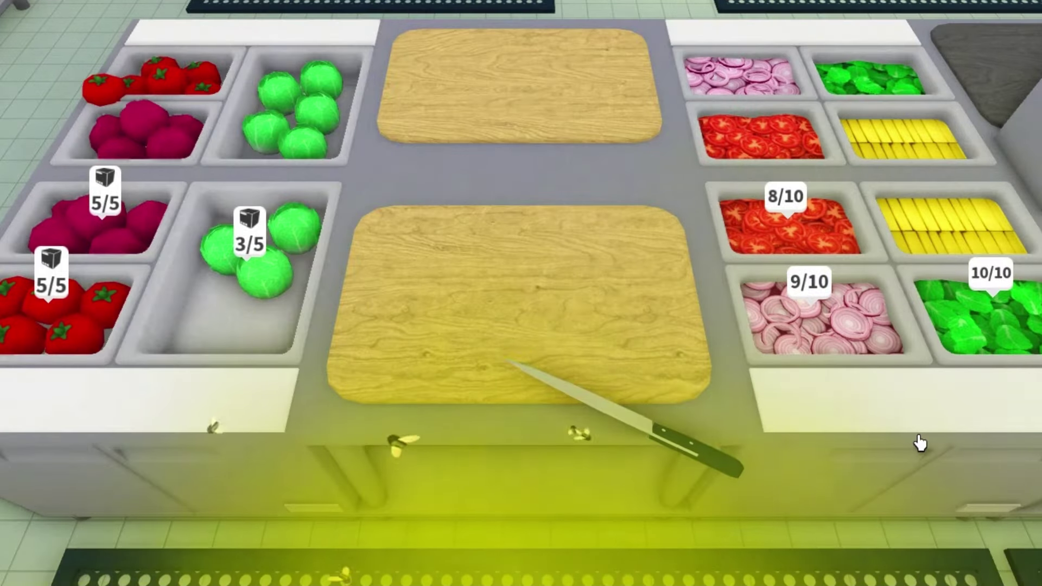